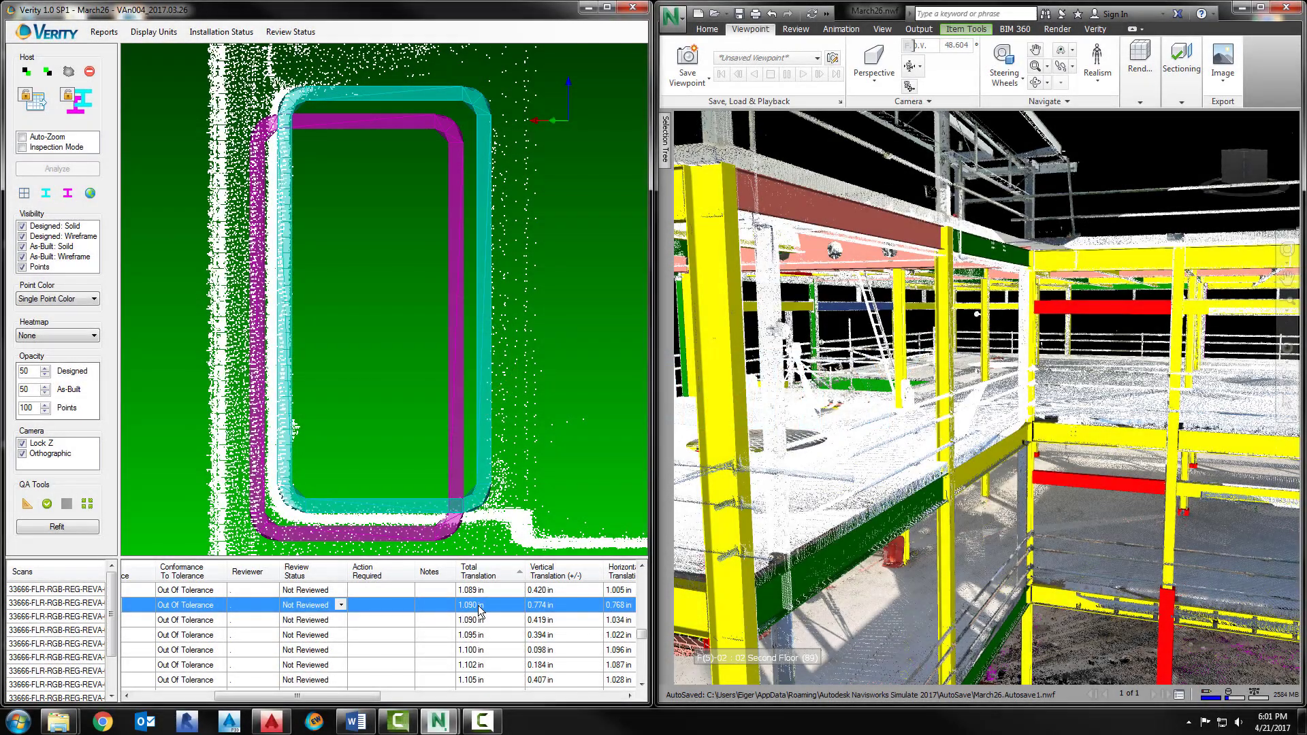
Inspect the 1.090 in and 1.095 in out-of-tolerance beams against their scan points
left_click(483, 622)
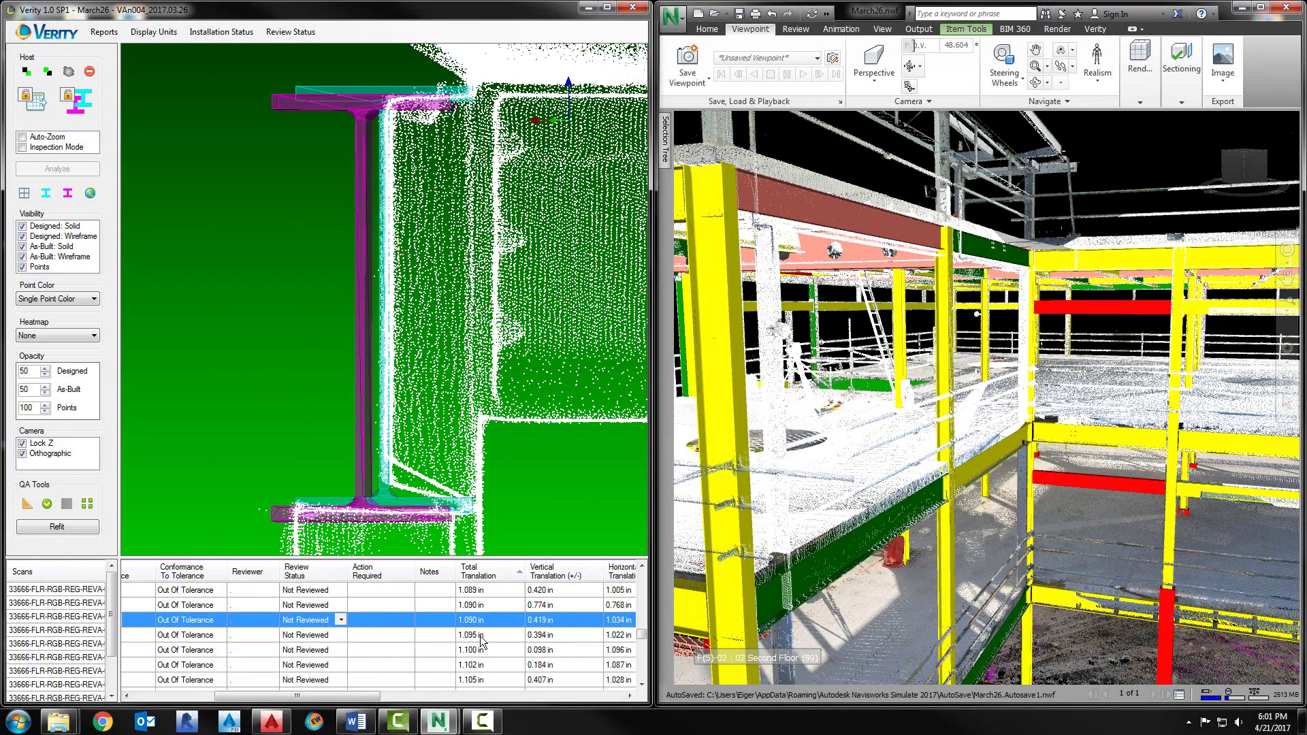
left_click(484, 637)
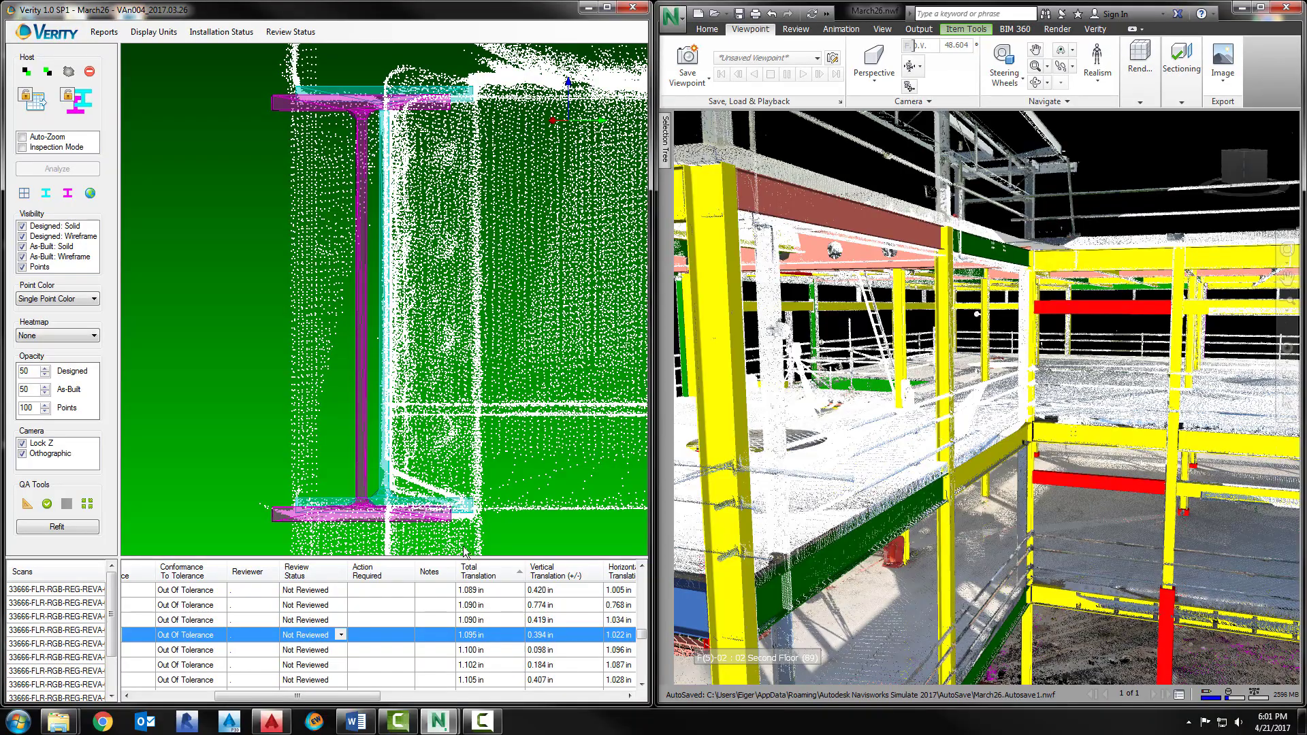
mouse_move(535, 284)
left_mouse_down()
mouse_move(519, 278)
mouse_move(534, 284)
left_mouse_up()
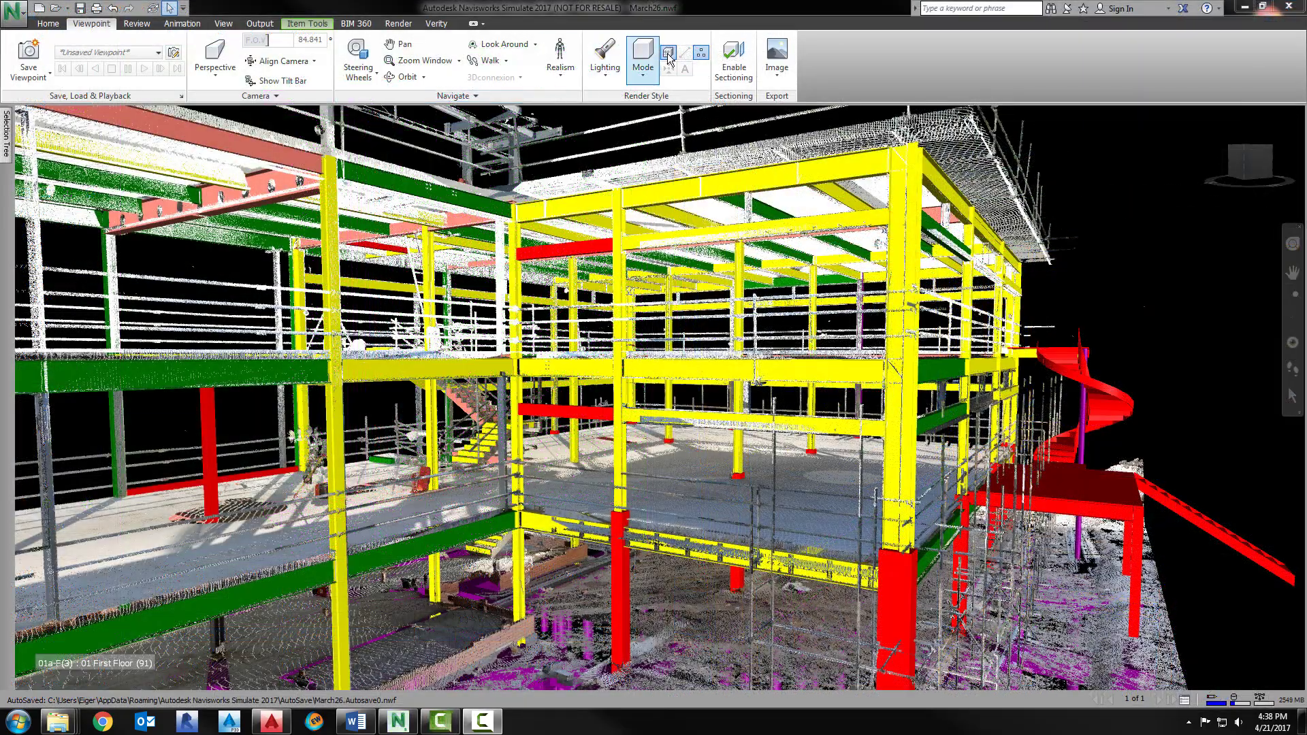
Hide the point cloud, view the full steel frame from several angles, then show the scan again
left_click(669, 53)
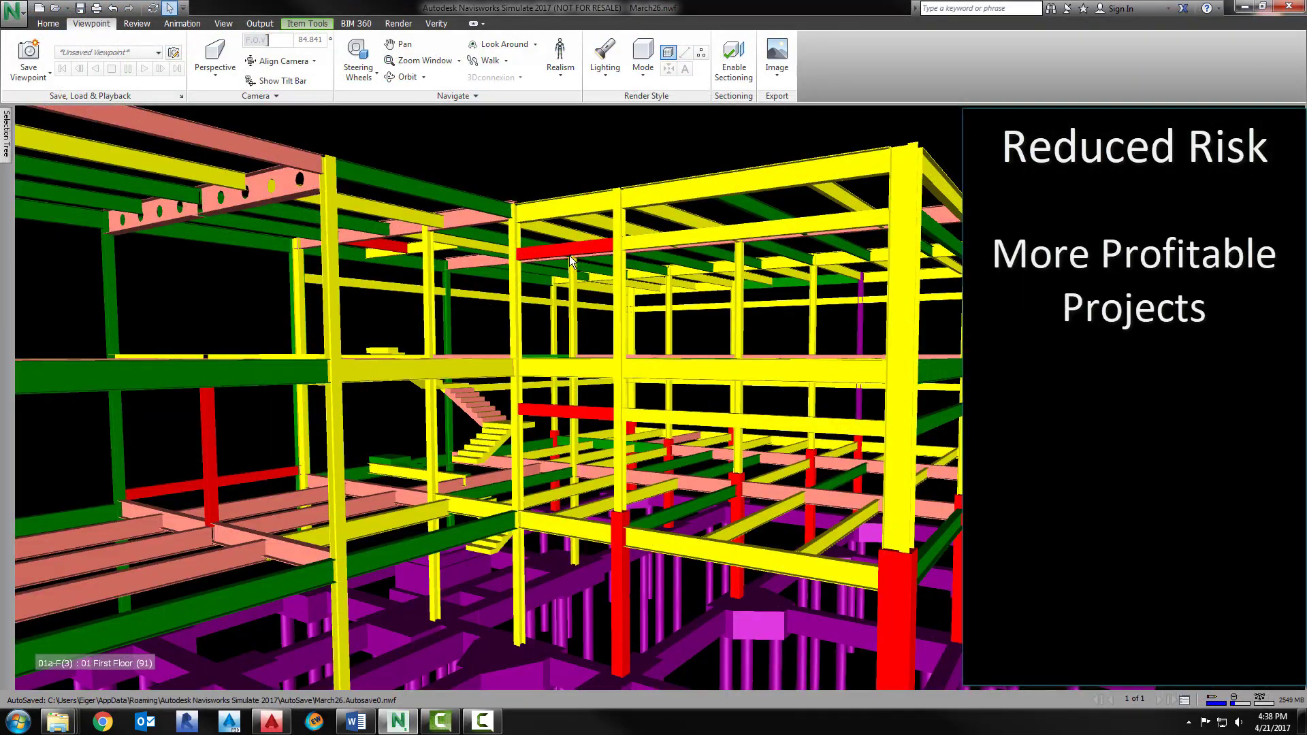
middle_click_drag(570, 261, 532, 281, "shift")
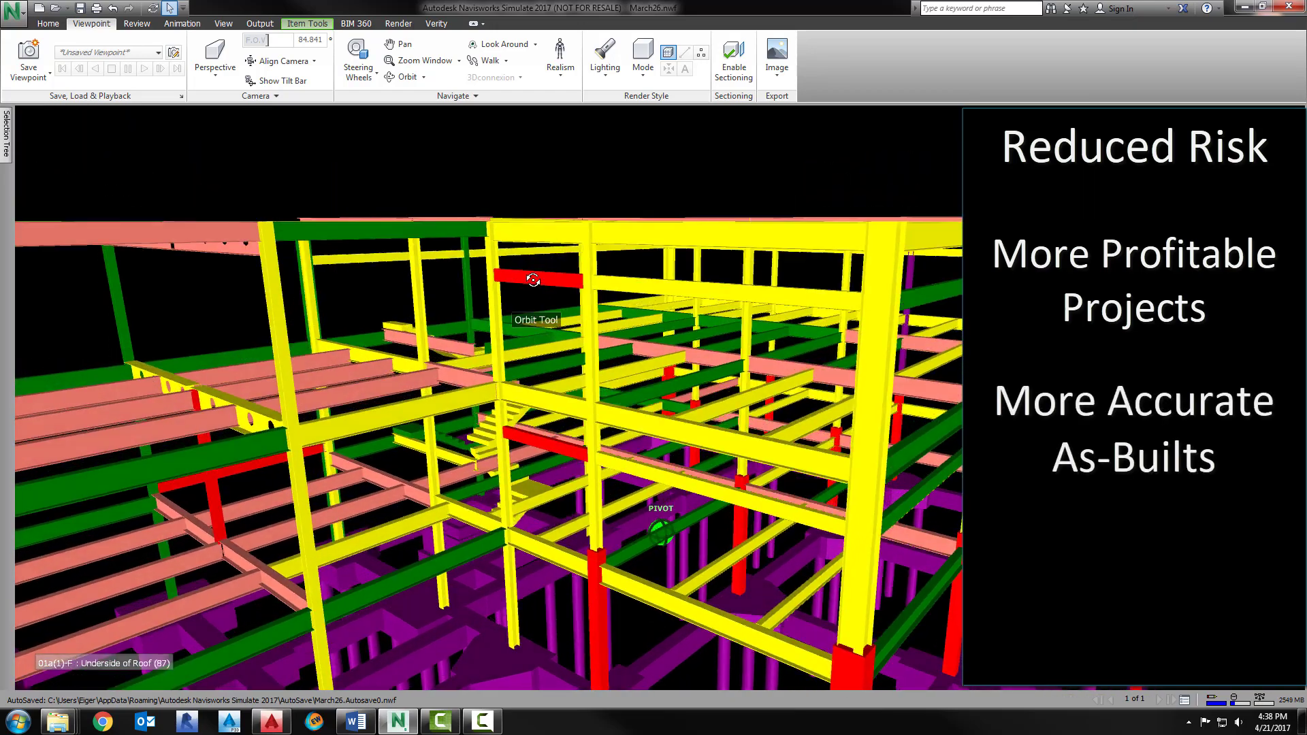
scroll(532, 280, "down", 5)
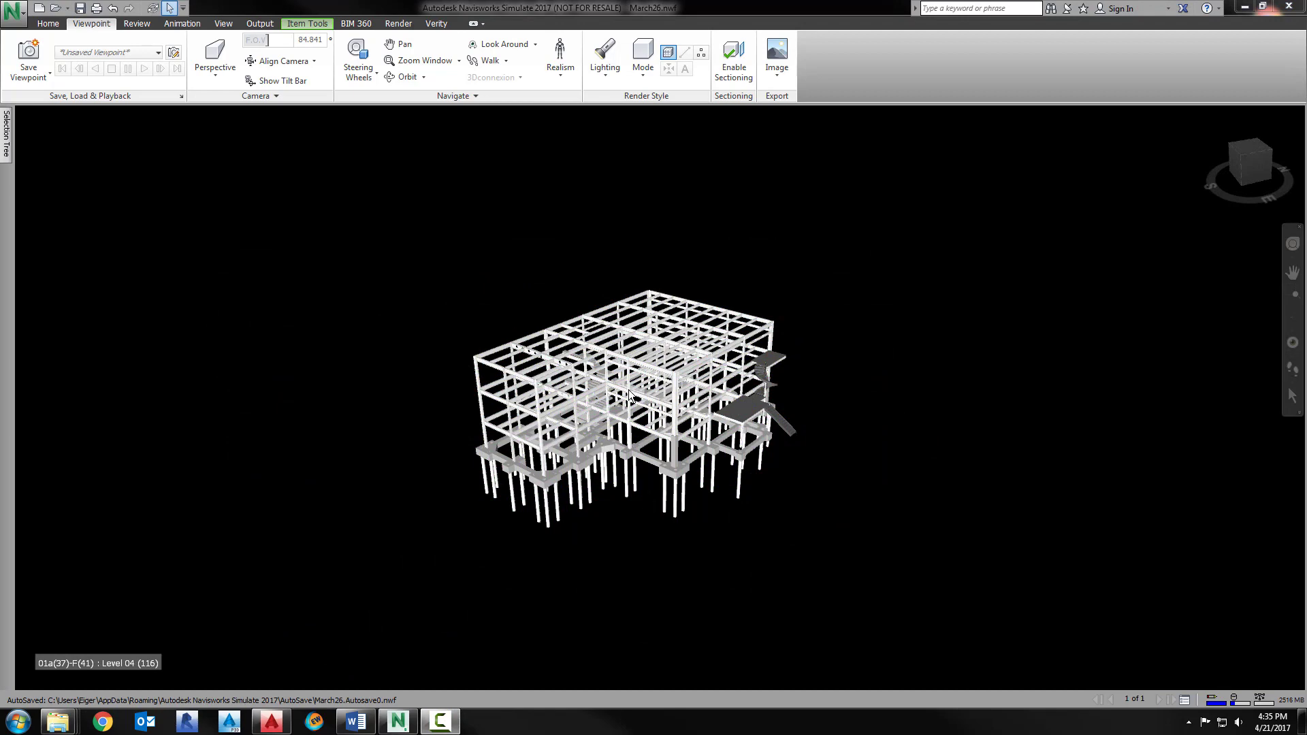
middle_click_drag(631, 393, 633, 383, "shift")
scroll(636, 368, "up", 4)
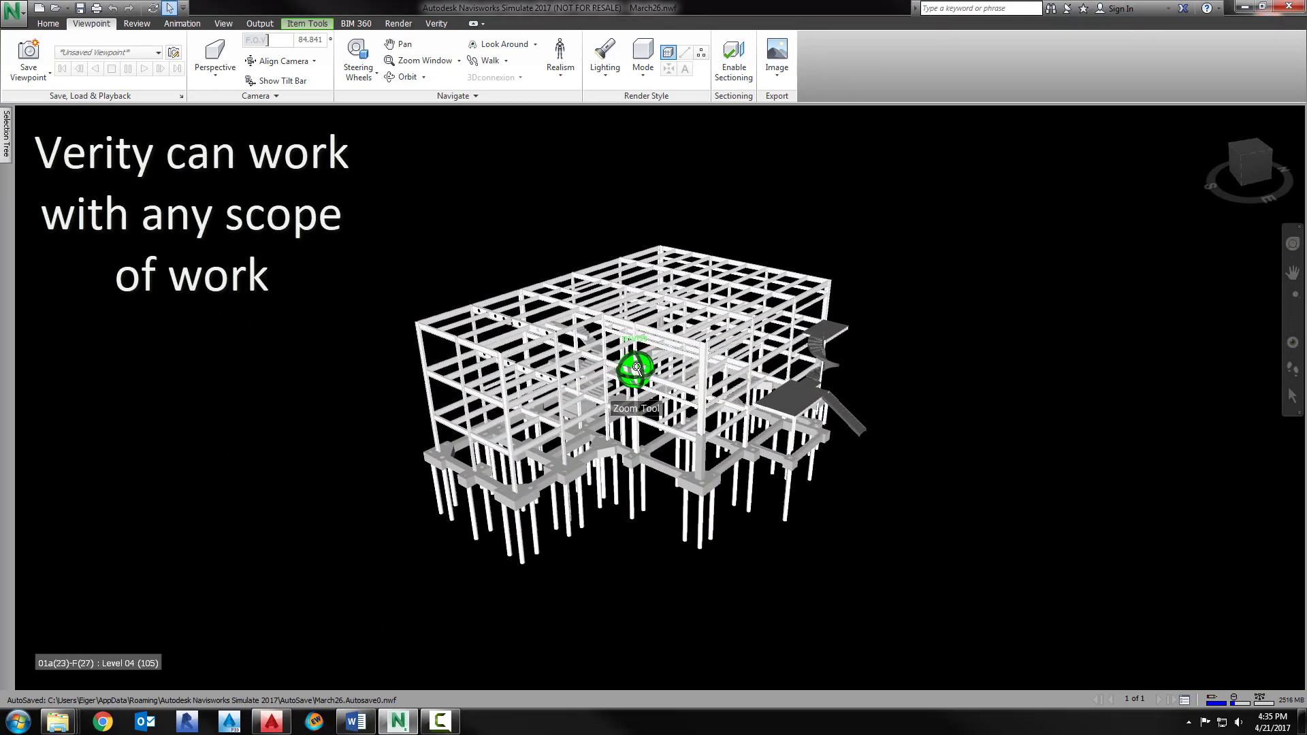
scroll(637, 368, "up", 1)
middle_click_drag(633, 406, 638, 393, "shift")
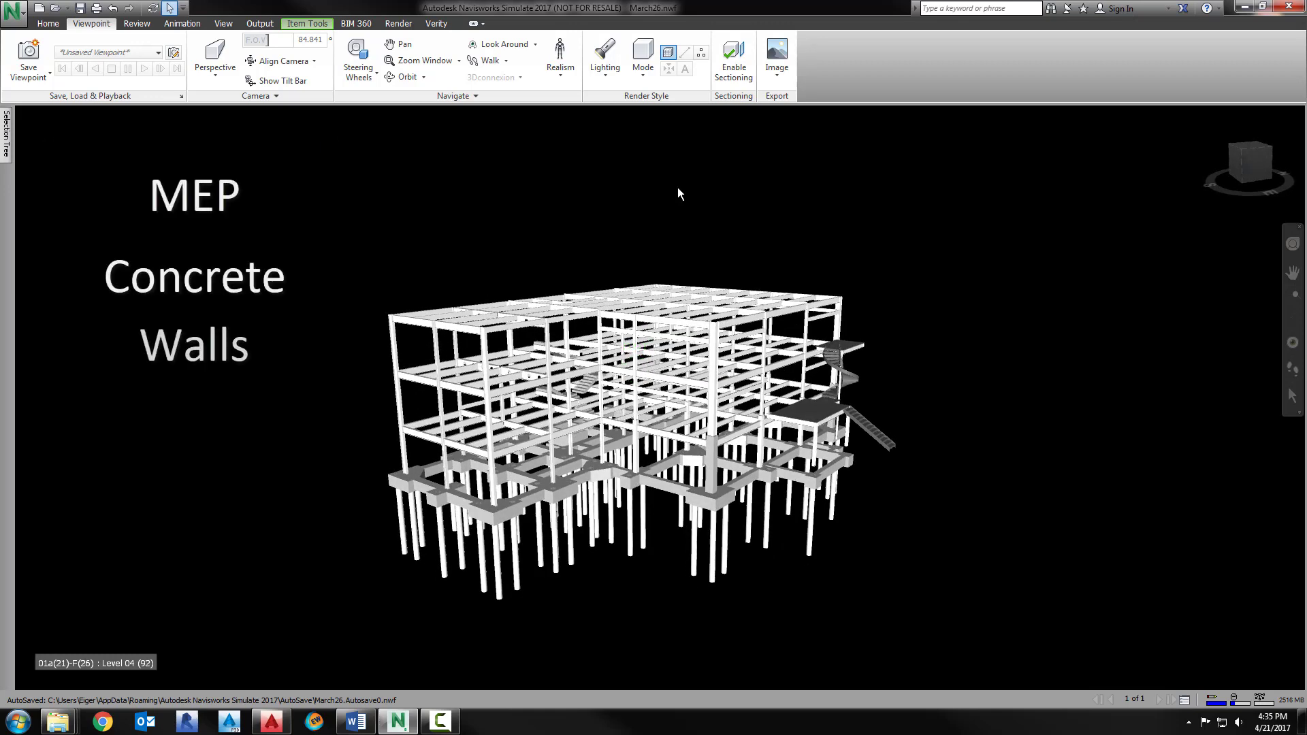
left_click(699, 53)
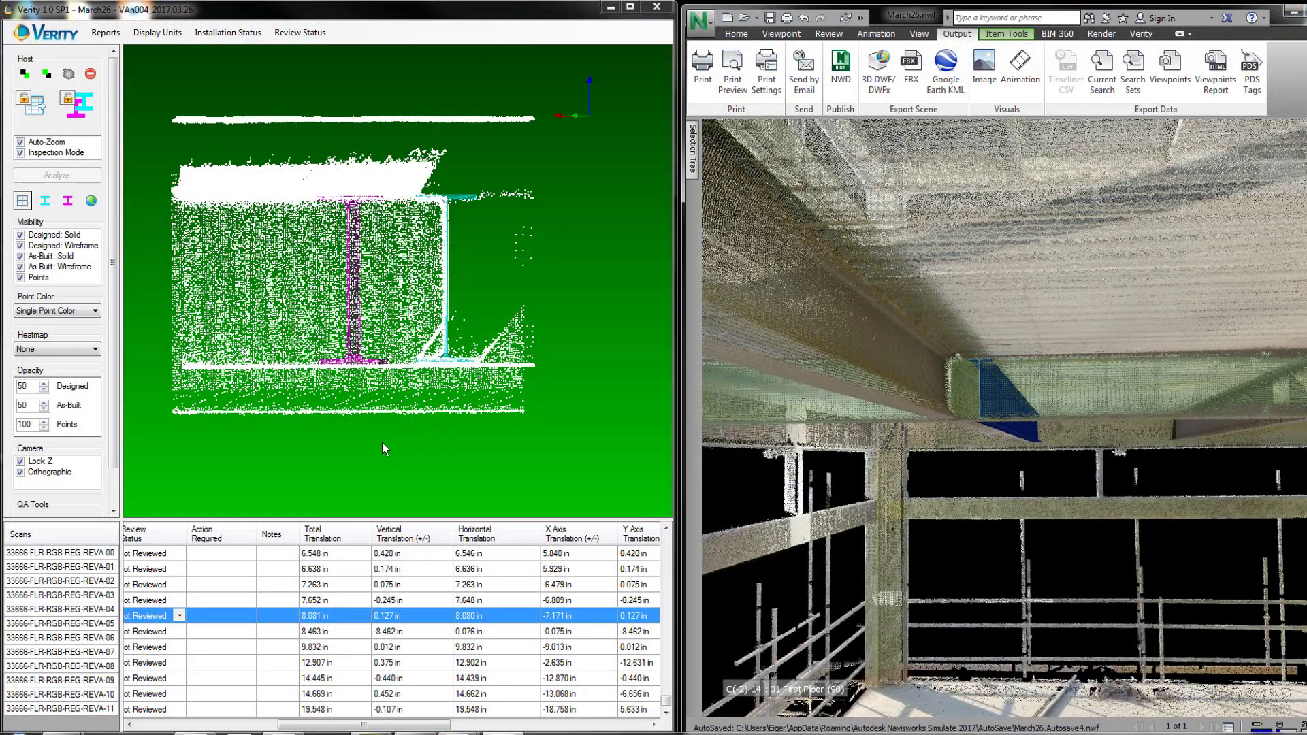
scroll(382, 442, "up", 2)
scroll(382, 441, "up", 2)
scroll(382, 442, "up", 2)
scroll(369, 432, "up", 2)
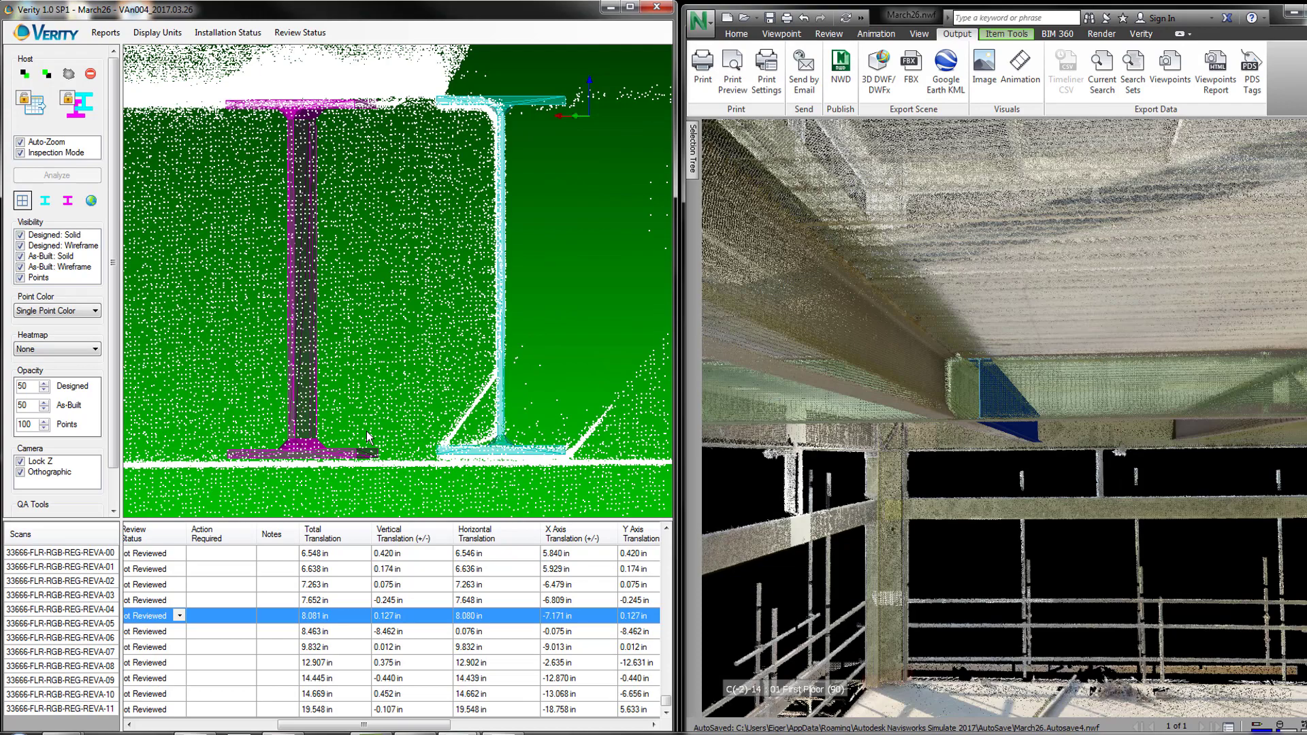
Switch Verity to four split views and box-select the entire building model in Navisworks
left_click(22, 204)
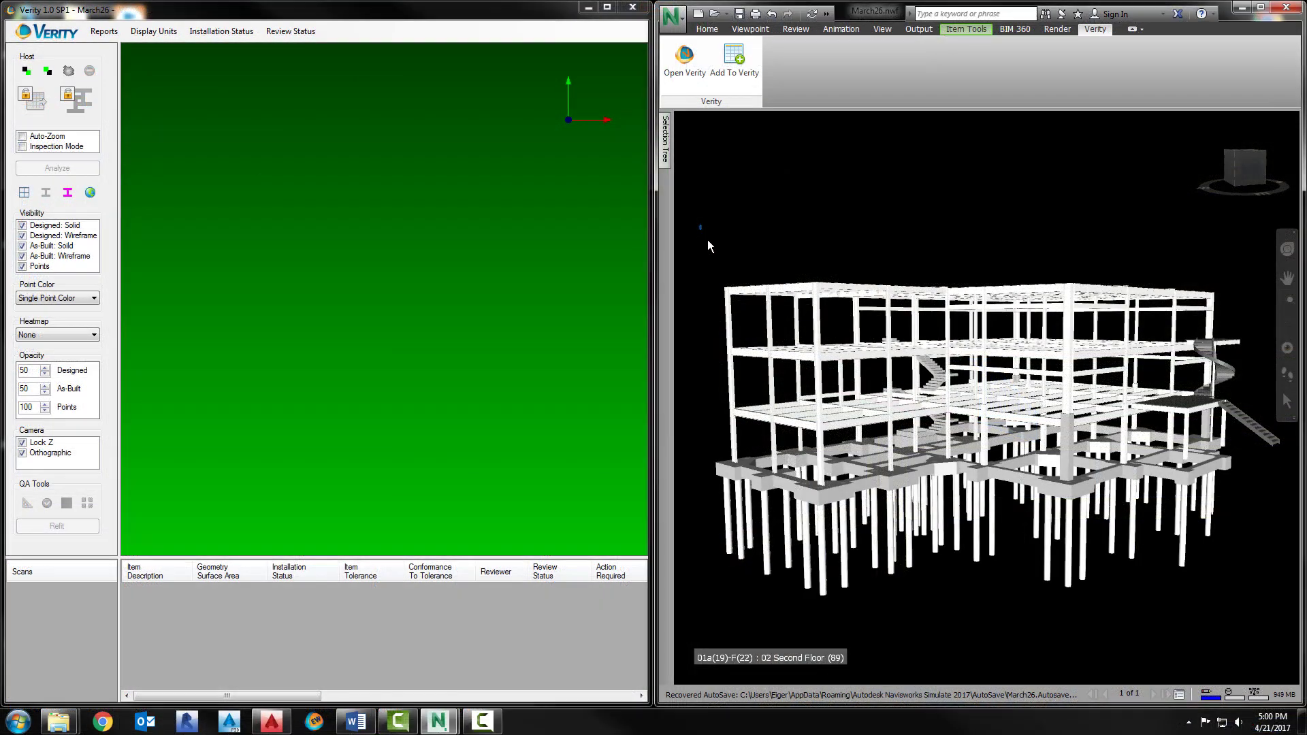
left_click_drag(699, 226, 1285, 636)
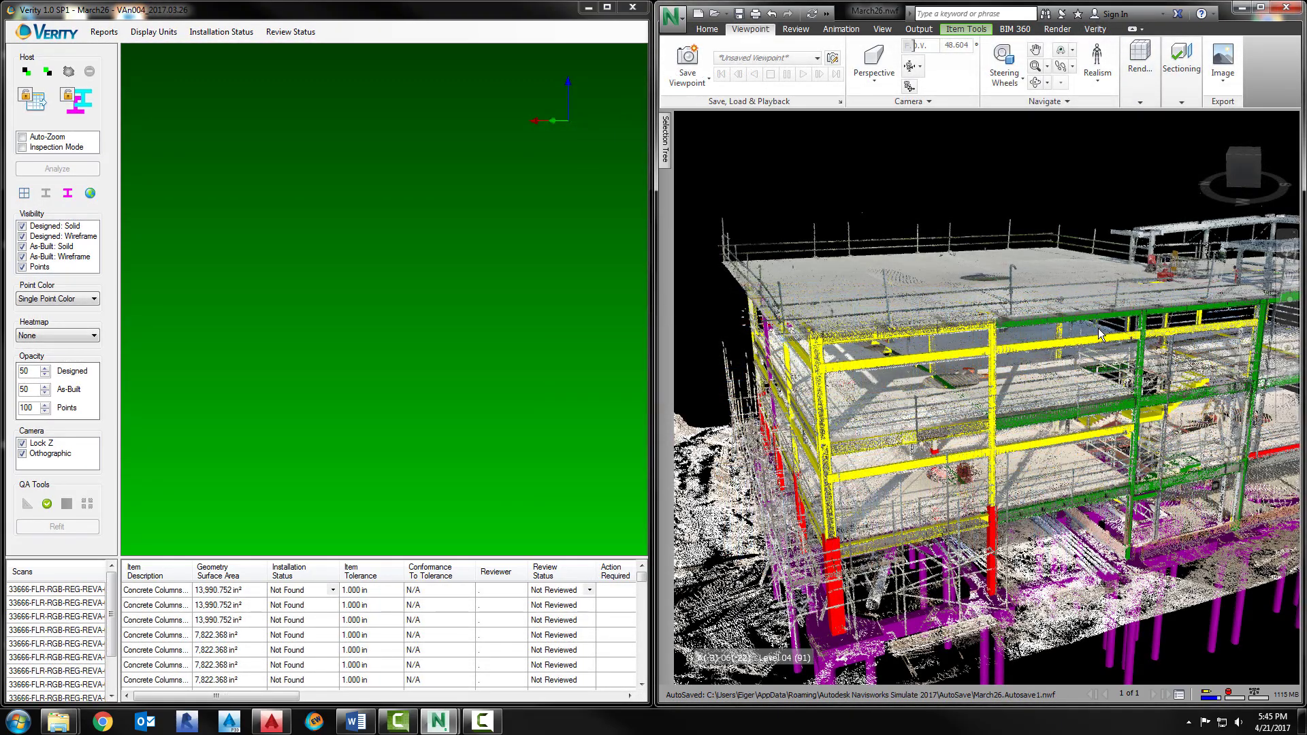
Orbit the Navisworks view around the colour-coded building and its scan points
mouse_move(1100, 334)
middle_mouse_down("shift")
mouse_move(1041, 312)
mouse_move(804, 307)
middle_mouse_up("shift")
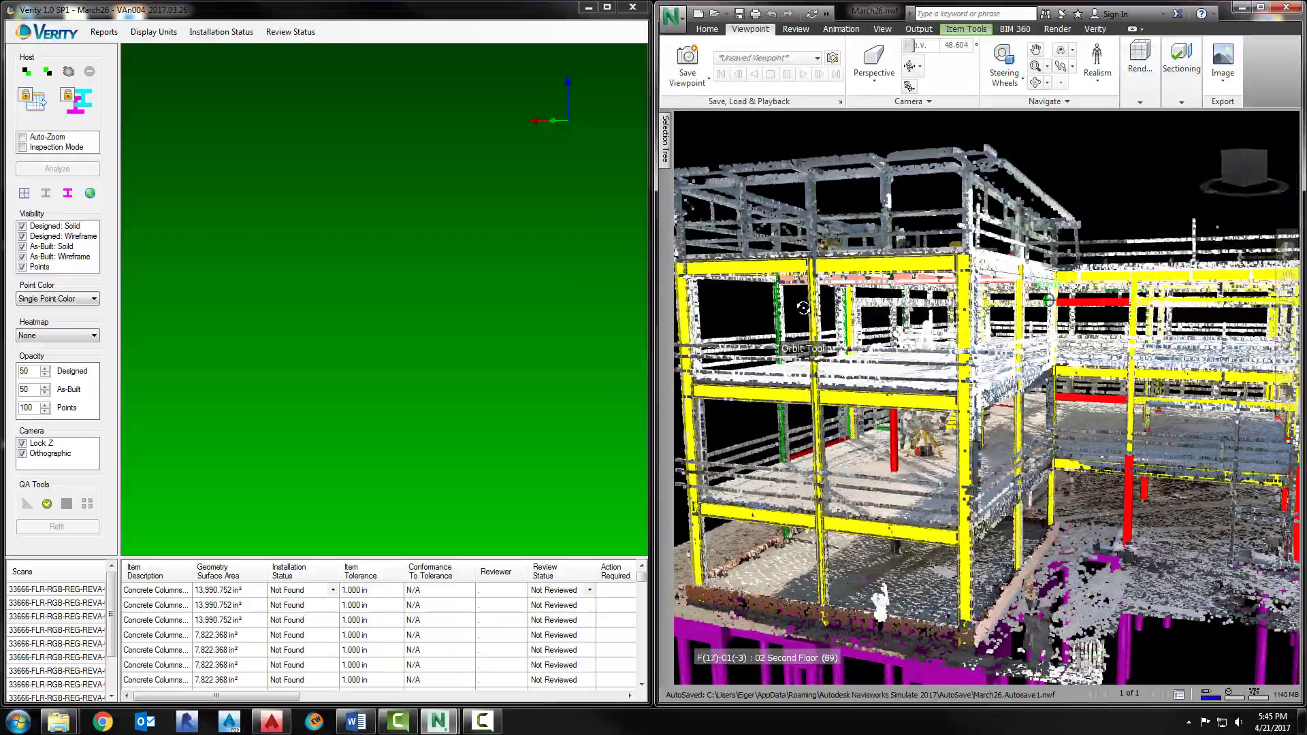
scroll(1083, 296, "up", 3)
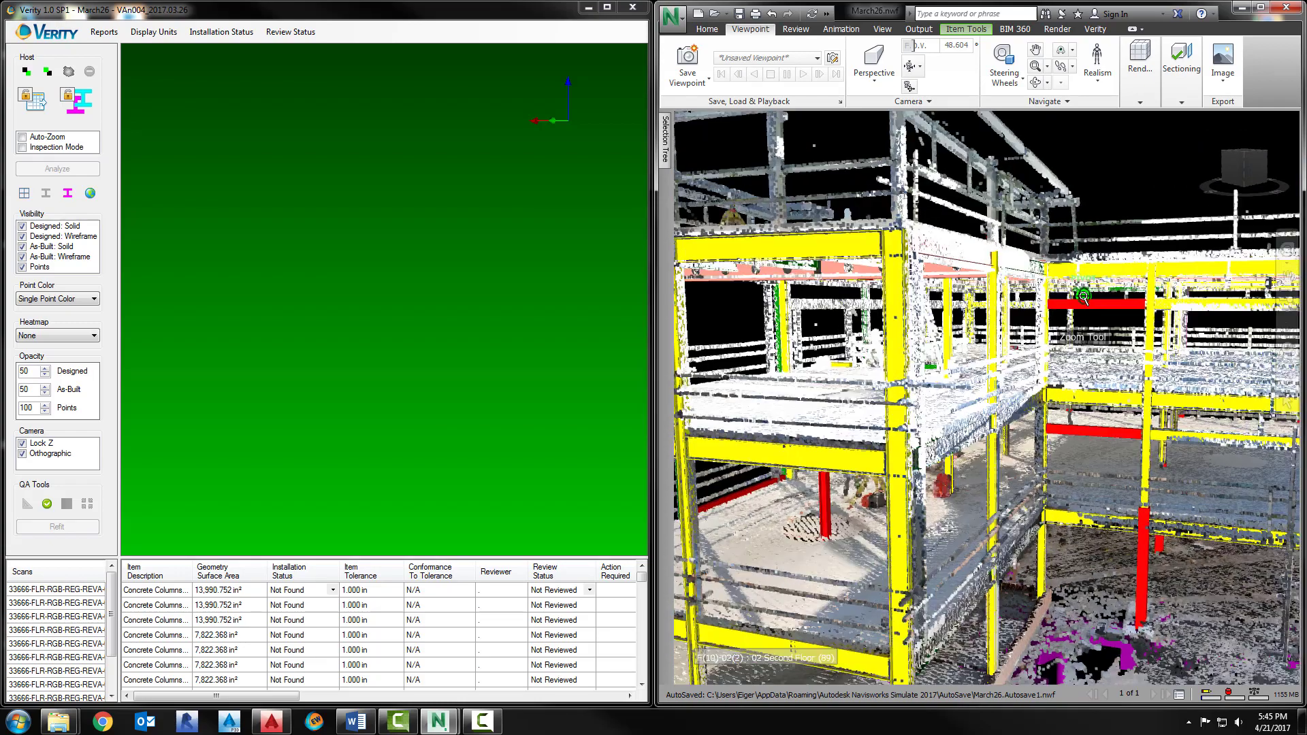
scroll(1084, 296, "up", 2)
scroll(1084, 295, "up", 2)
scroll(1084, 295, "up", 1)
scroll(1083, 295, "up", 1)
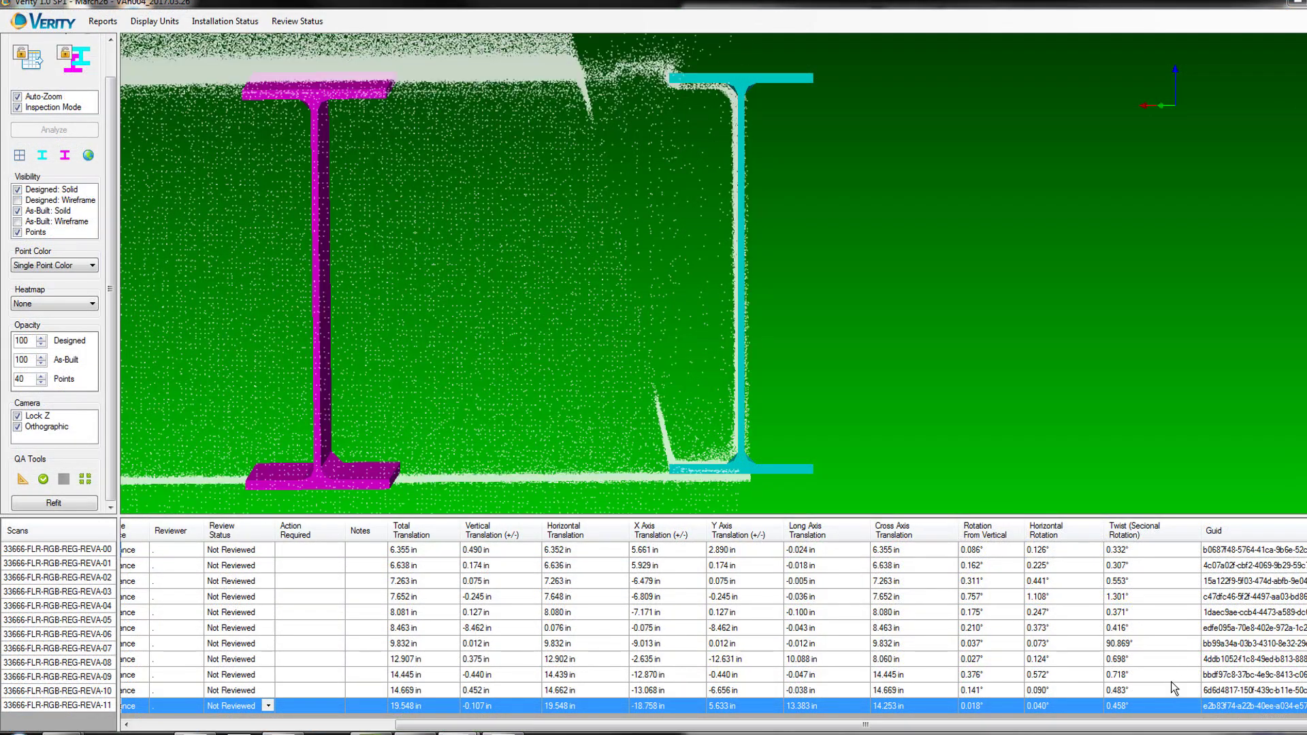
Review elements REVA-10 through REVA-06, then return to the REVA-08 beam
left_click(1172, 687)
left_click(1169, 669)
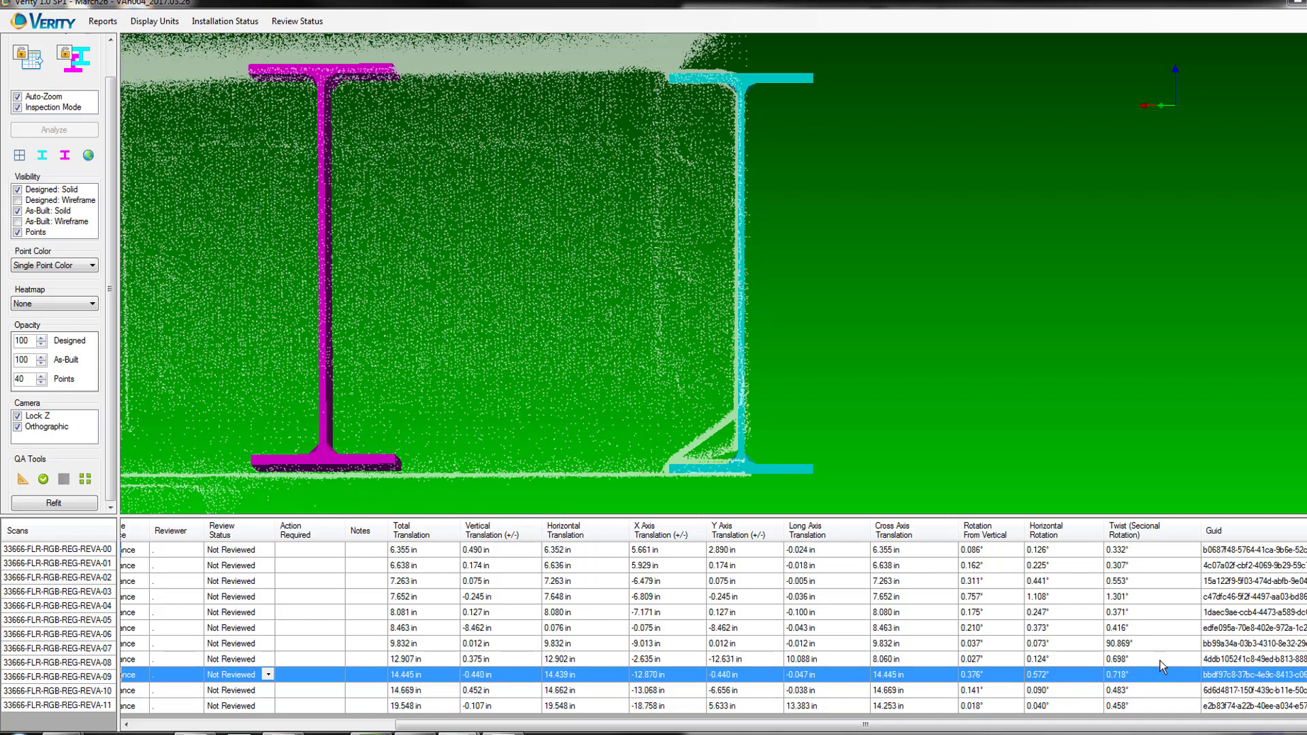
left_click(1159, 657)
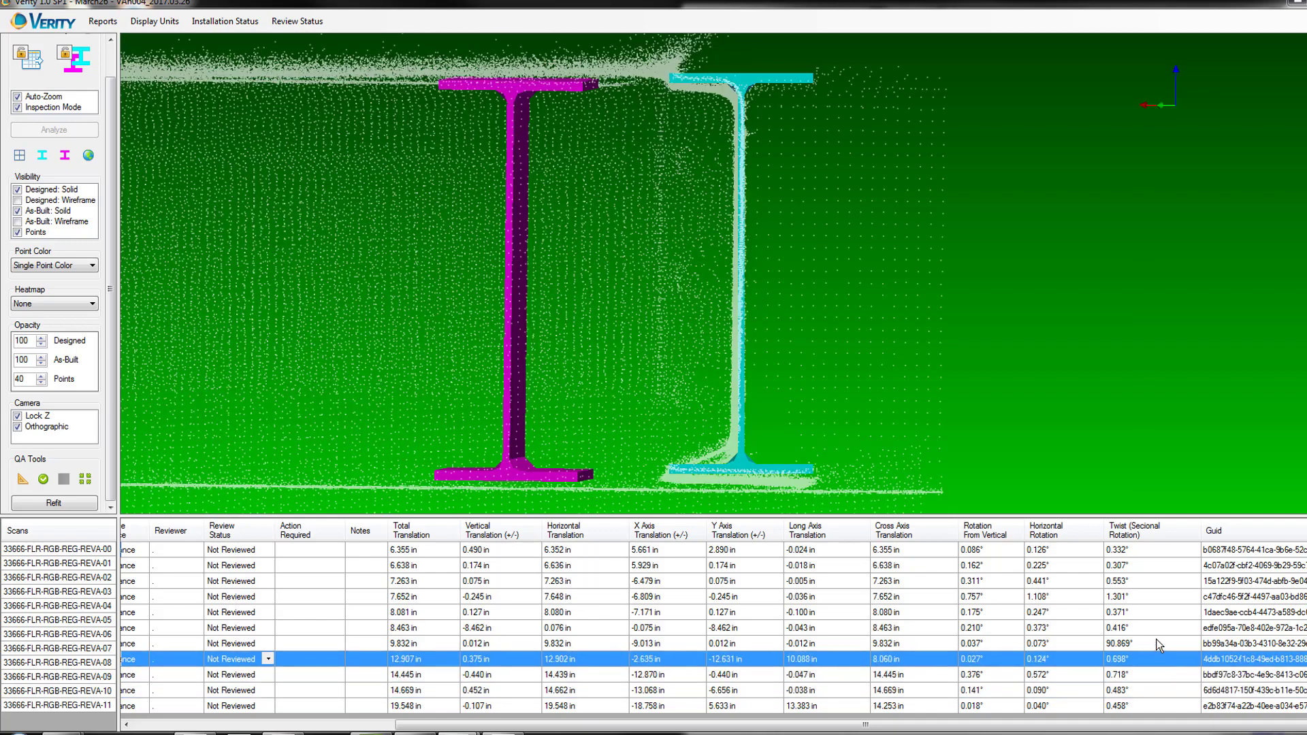
left_click(1159, 644)
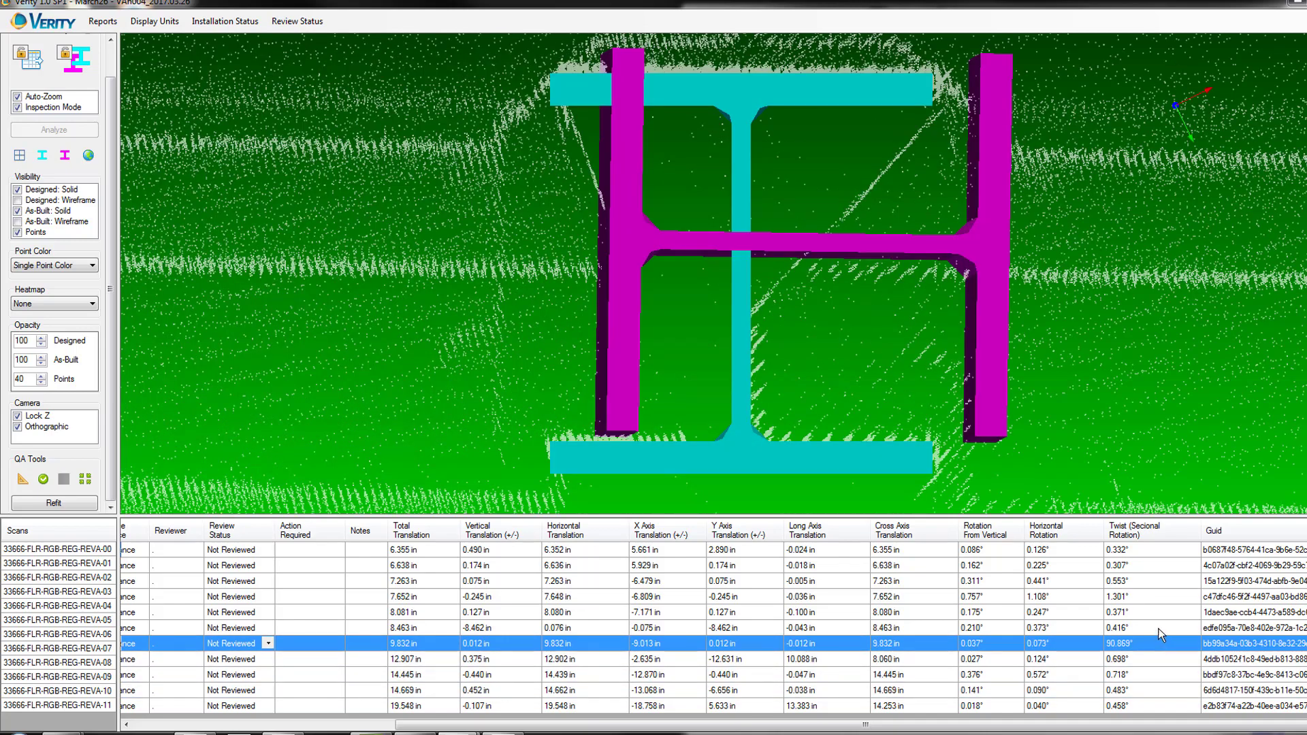
left_click(1158, 630)
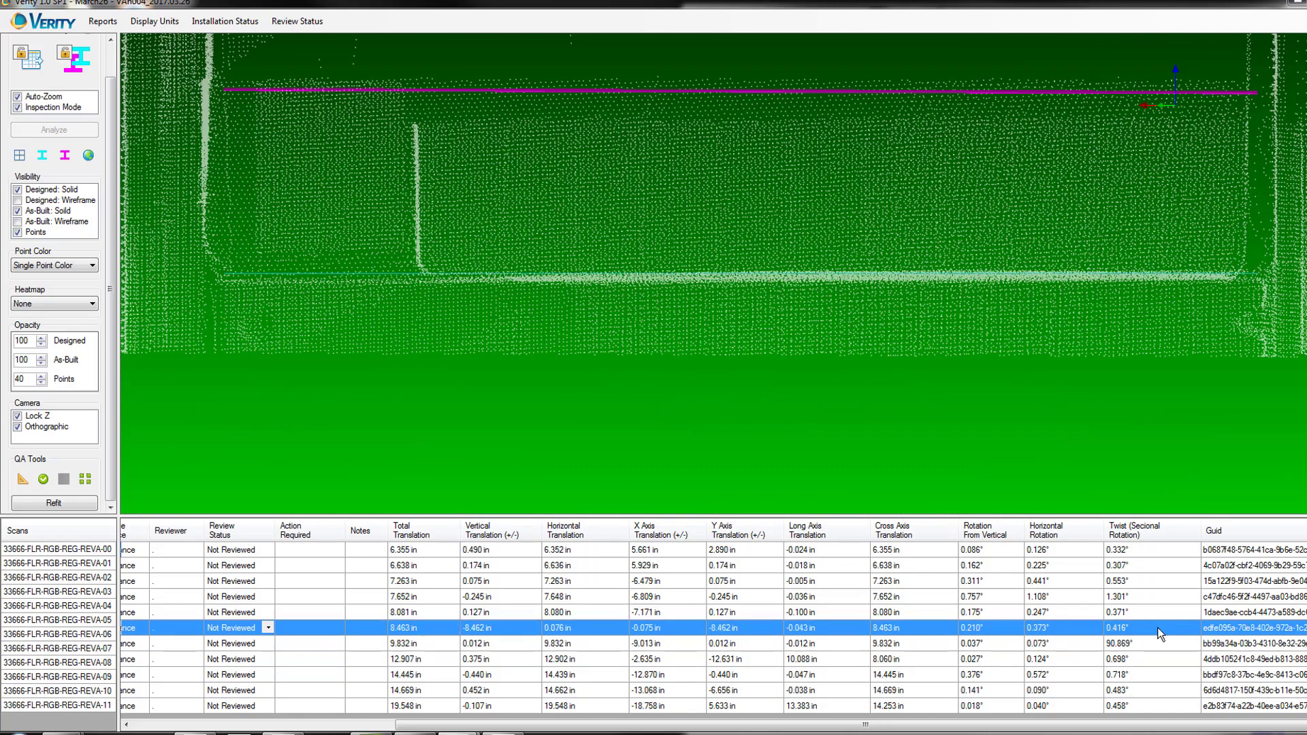
left_click(1143, 660)
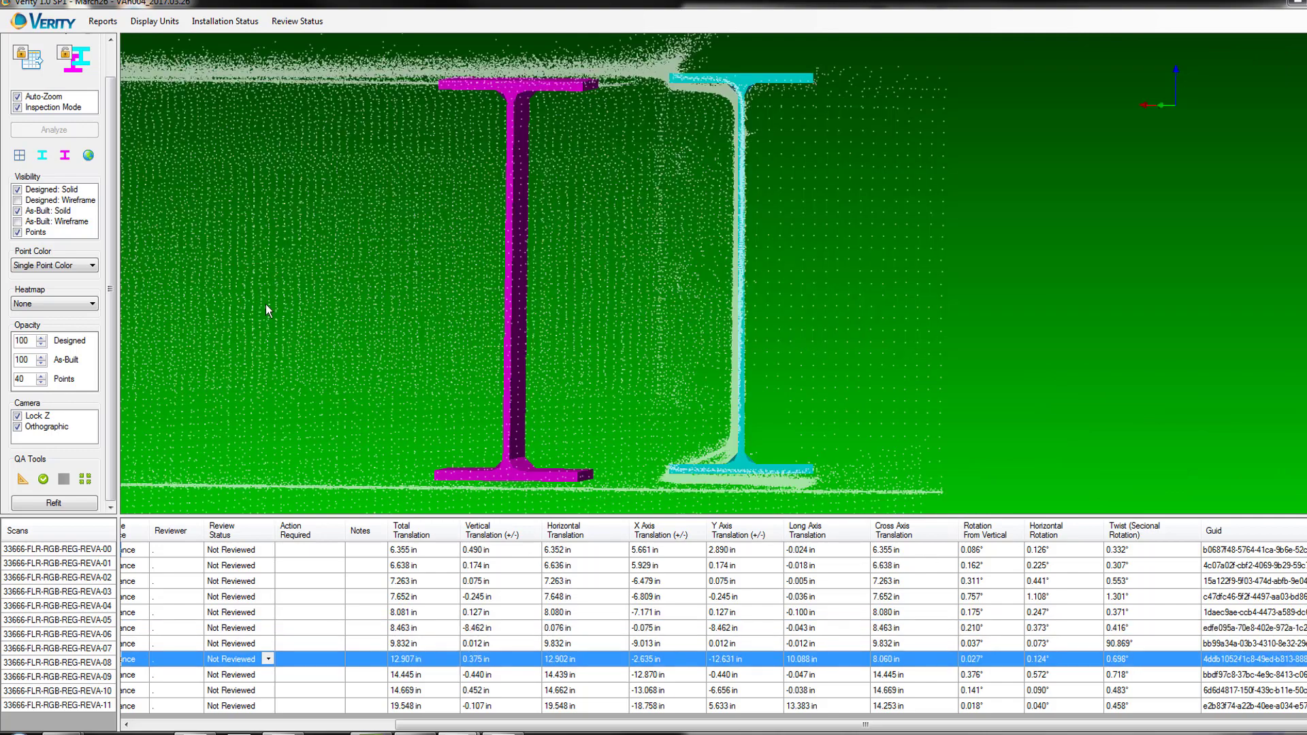
Check the 14.669 in and 19.548 in beams in split view, then mark the beam Reviewed and start the field-inspection note
left_click(20, 155)
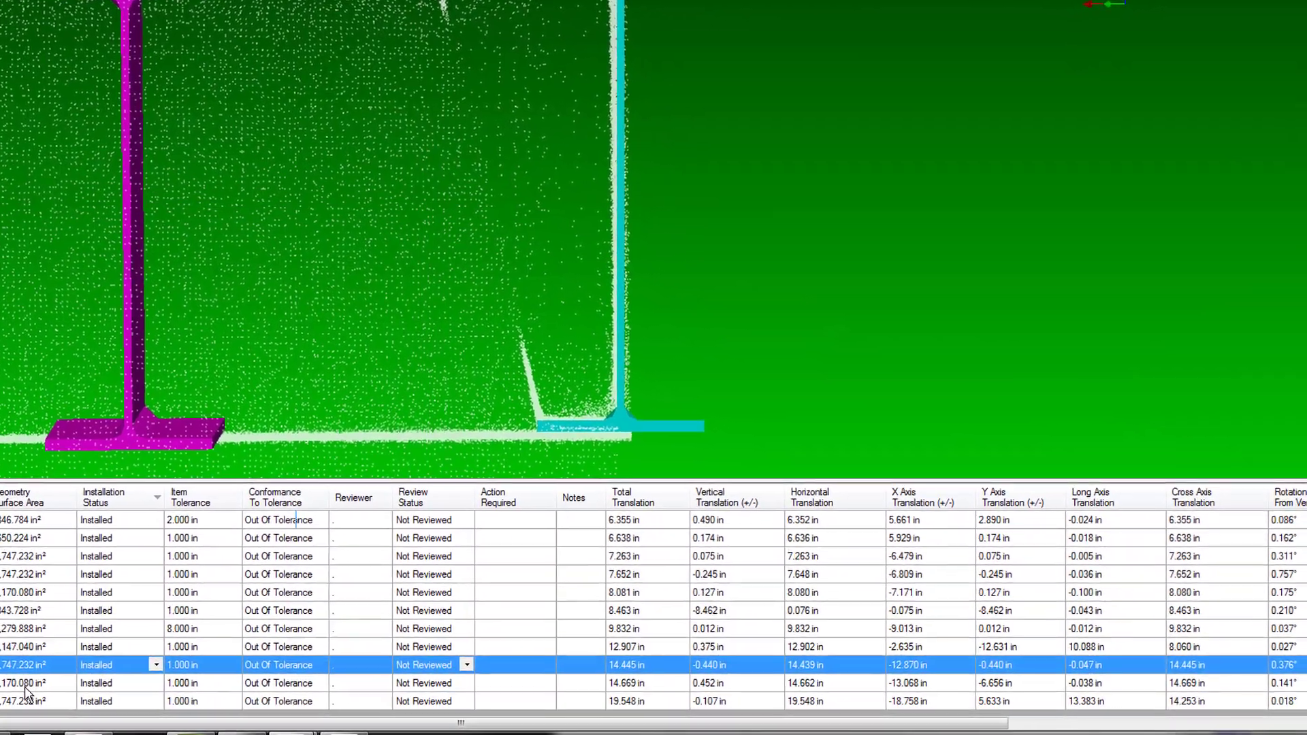
left_click(29, 683)
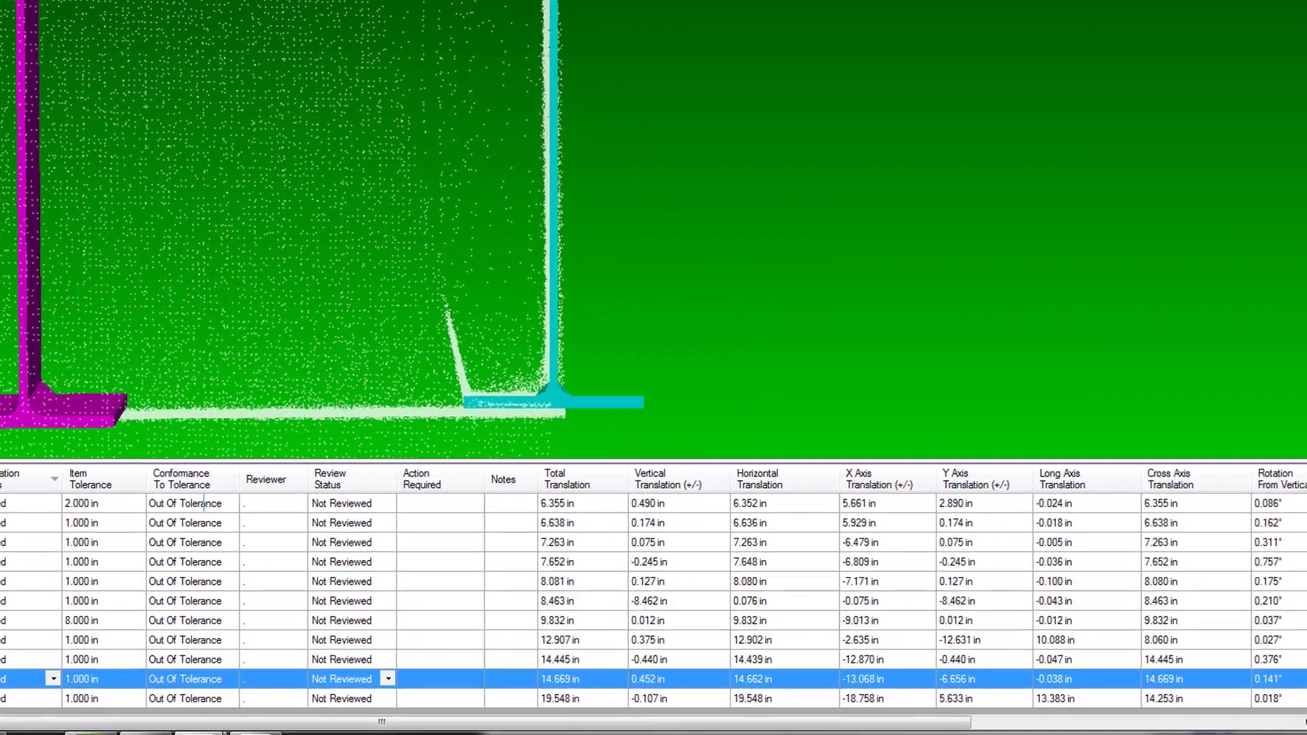
left_click(29, 696)
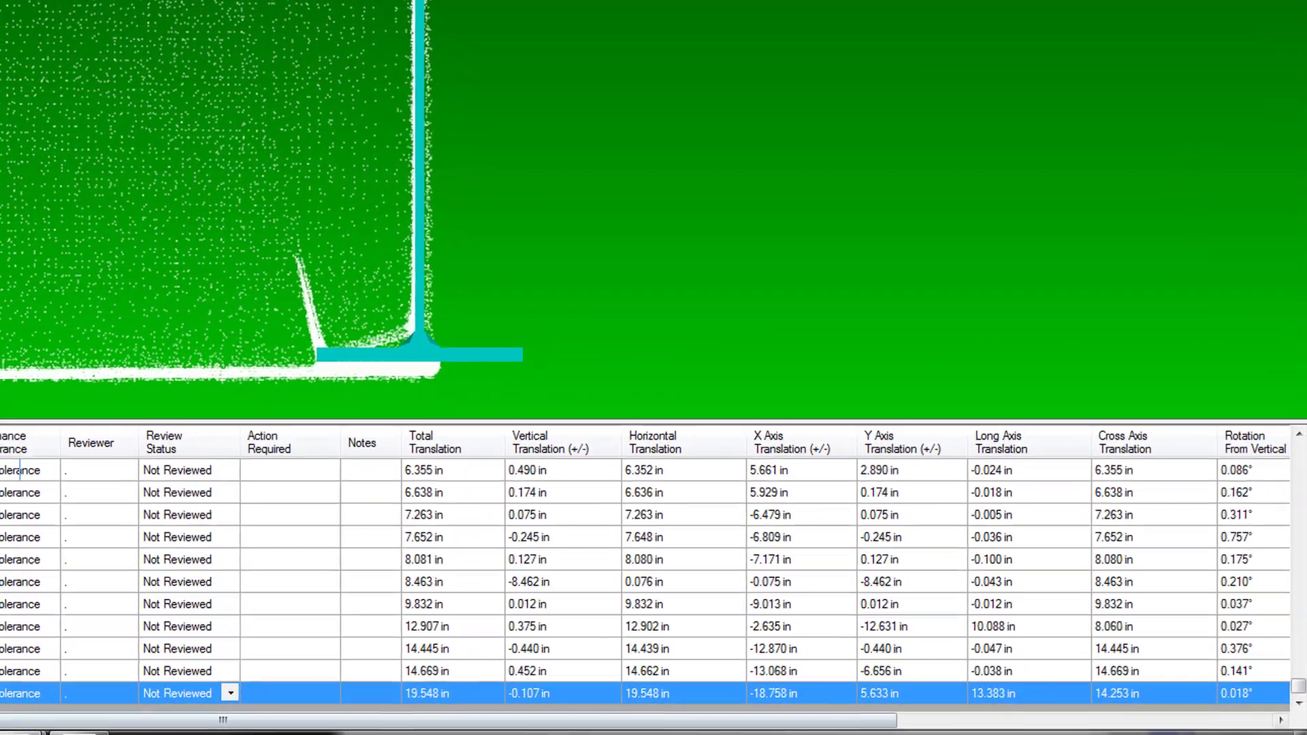
scroll(653, 572, "right", 5)
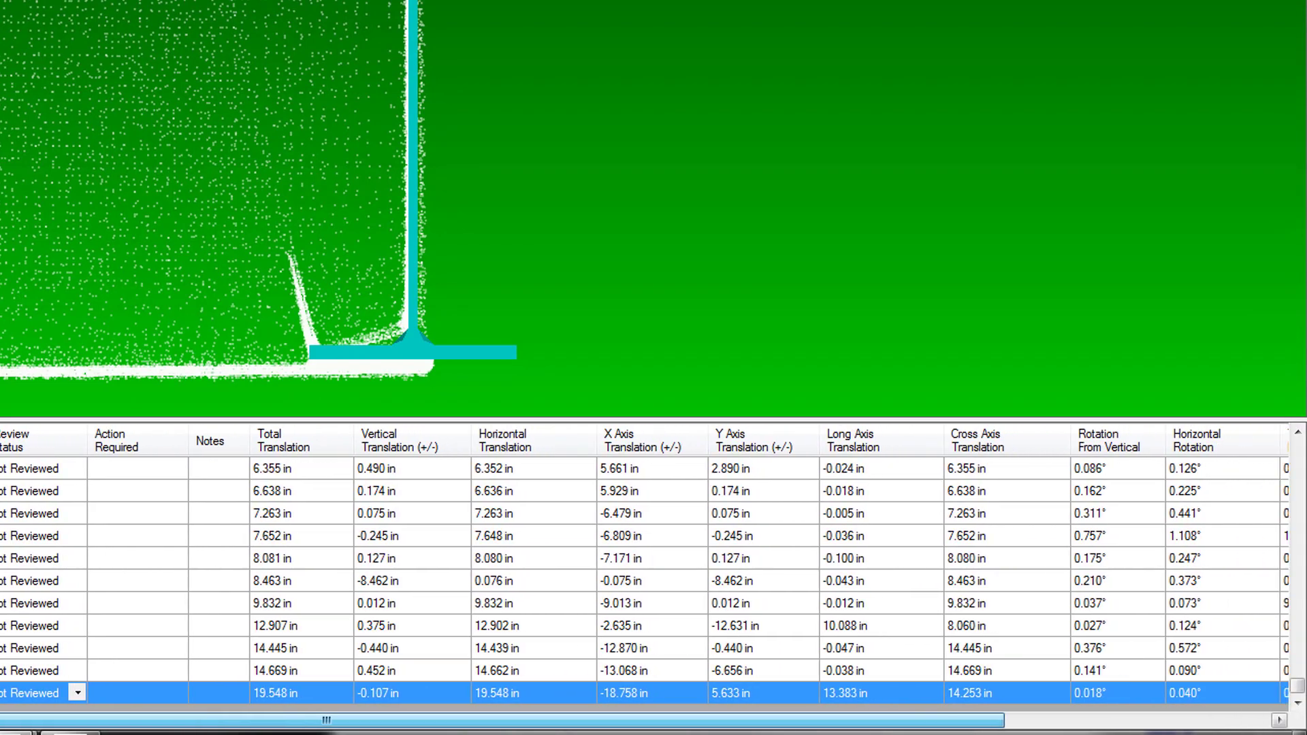
scroll(654, 572, "right", 5)
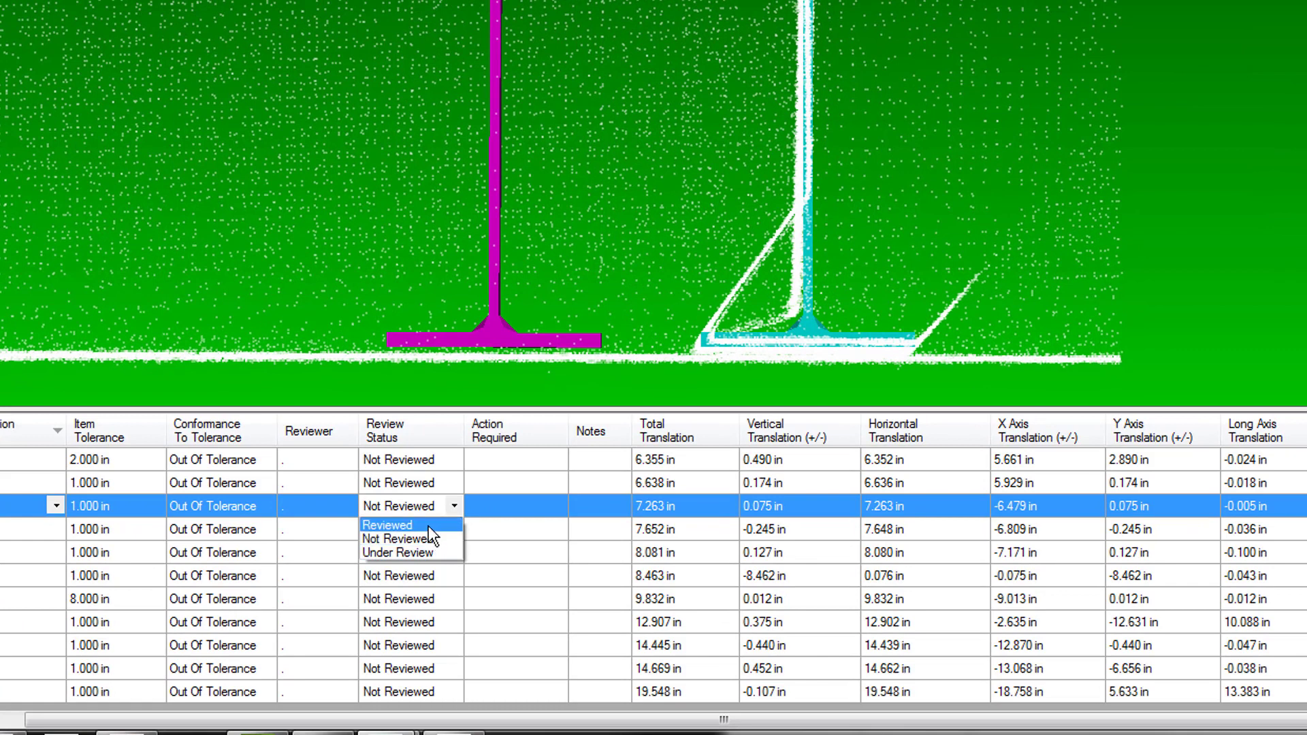
left_click(409, 525)
left_click(496, 507)
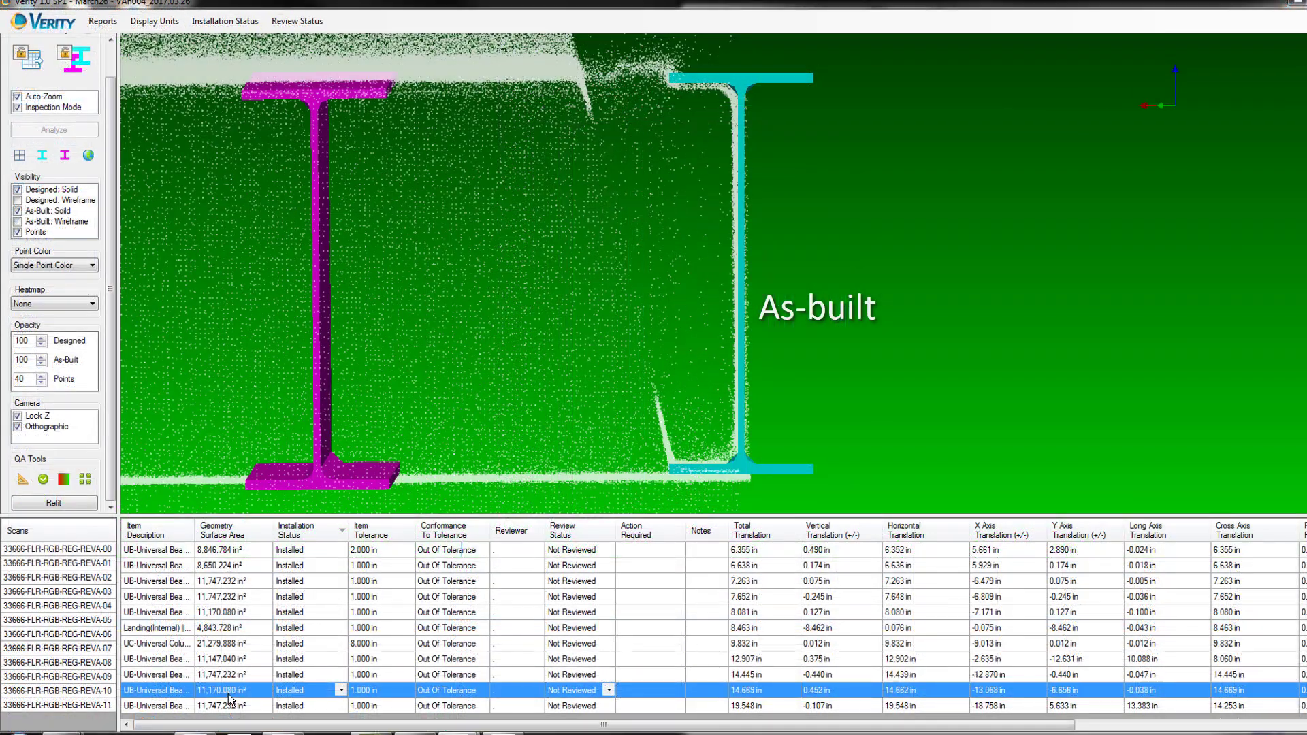
left_click(236, 708)
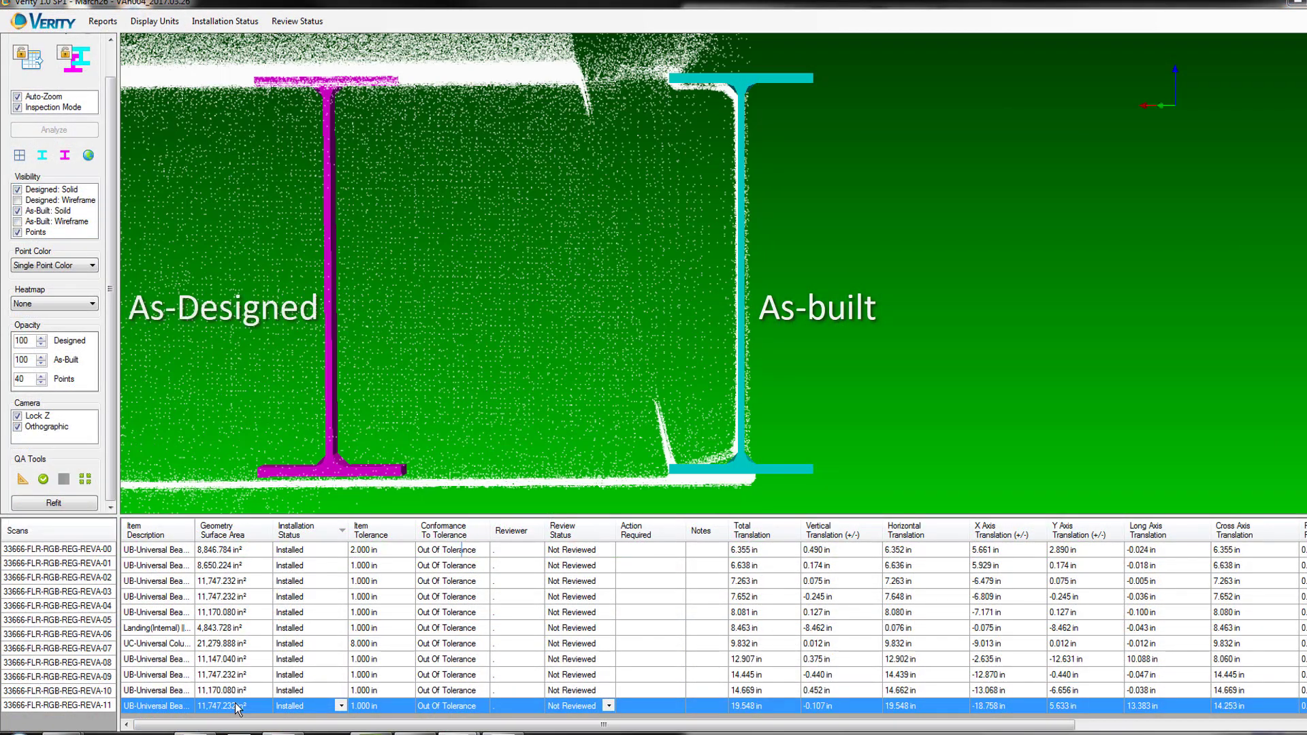
left_click_drag(306, 725, 388, 726)
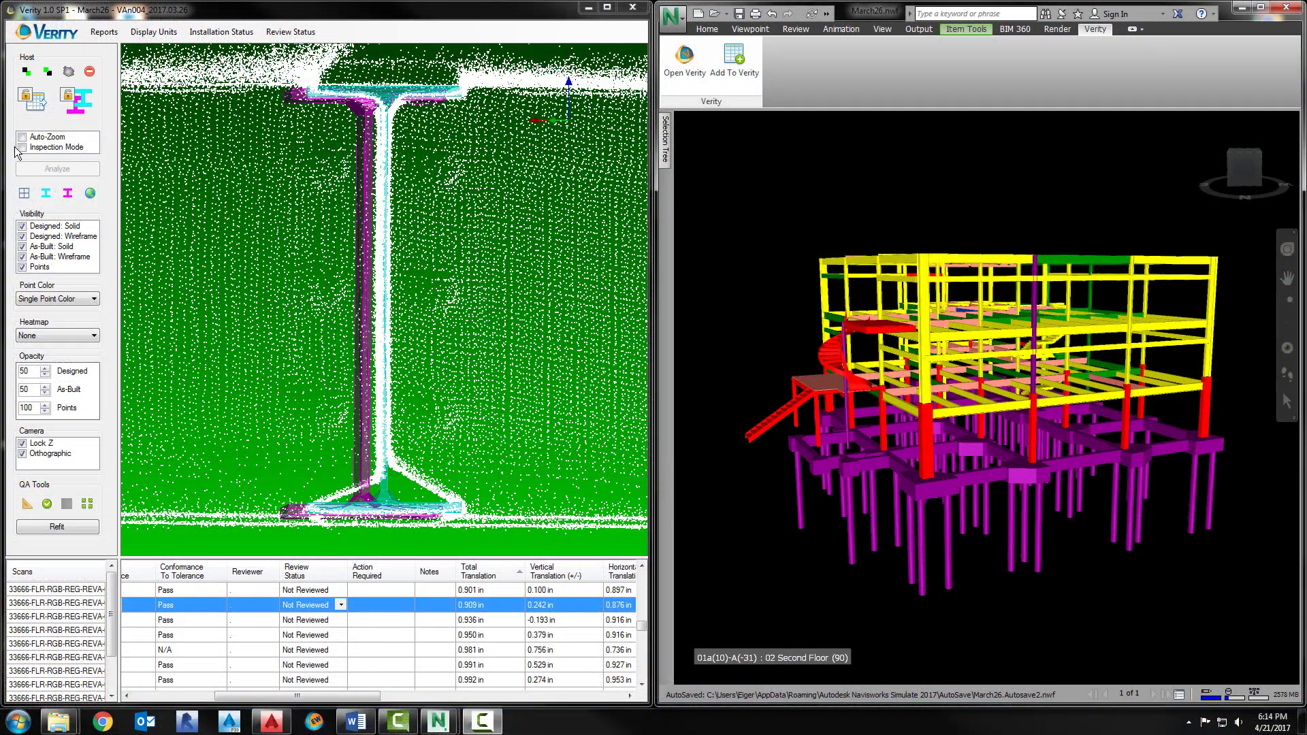
Isolate the element, check the next results, and load the vertical tube column as host item
left_click(22, 147)
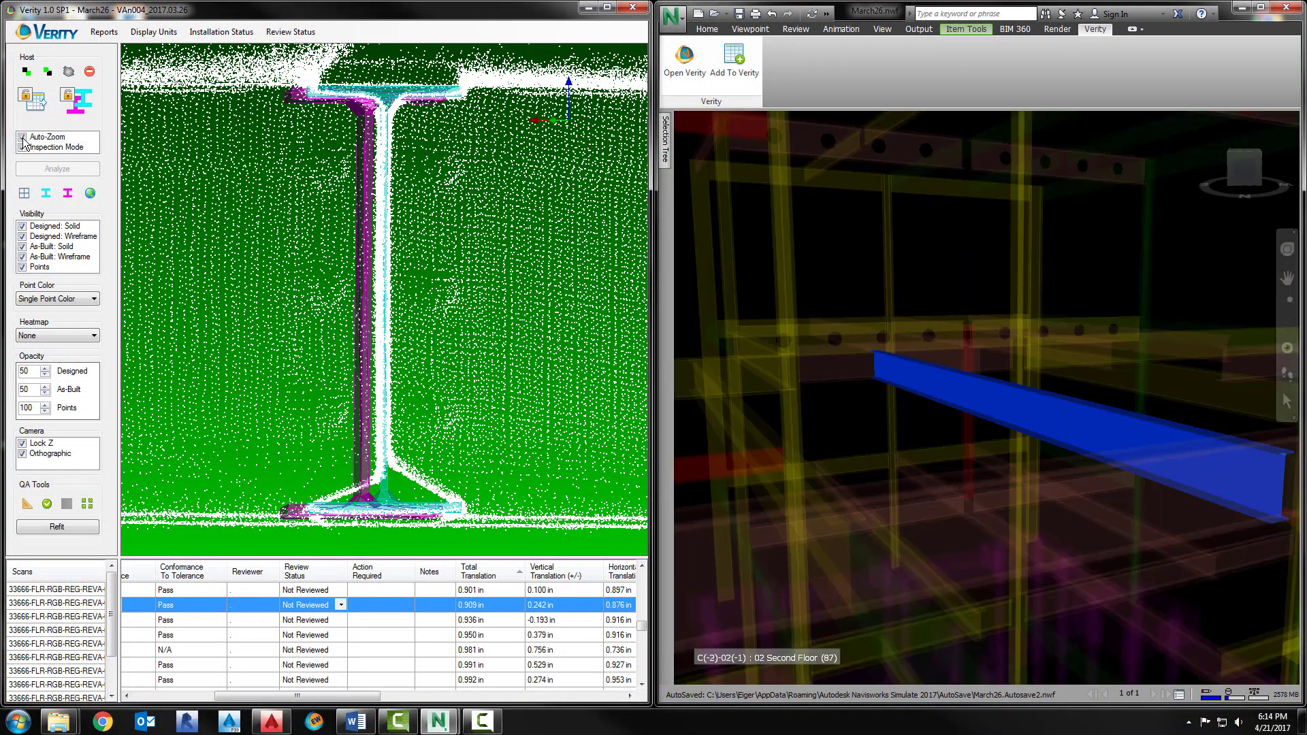
left_click(475, 621)
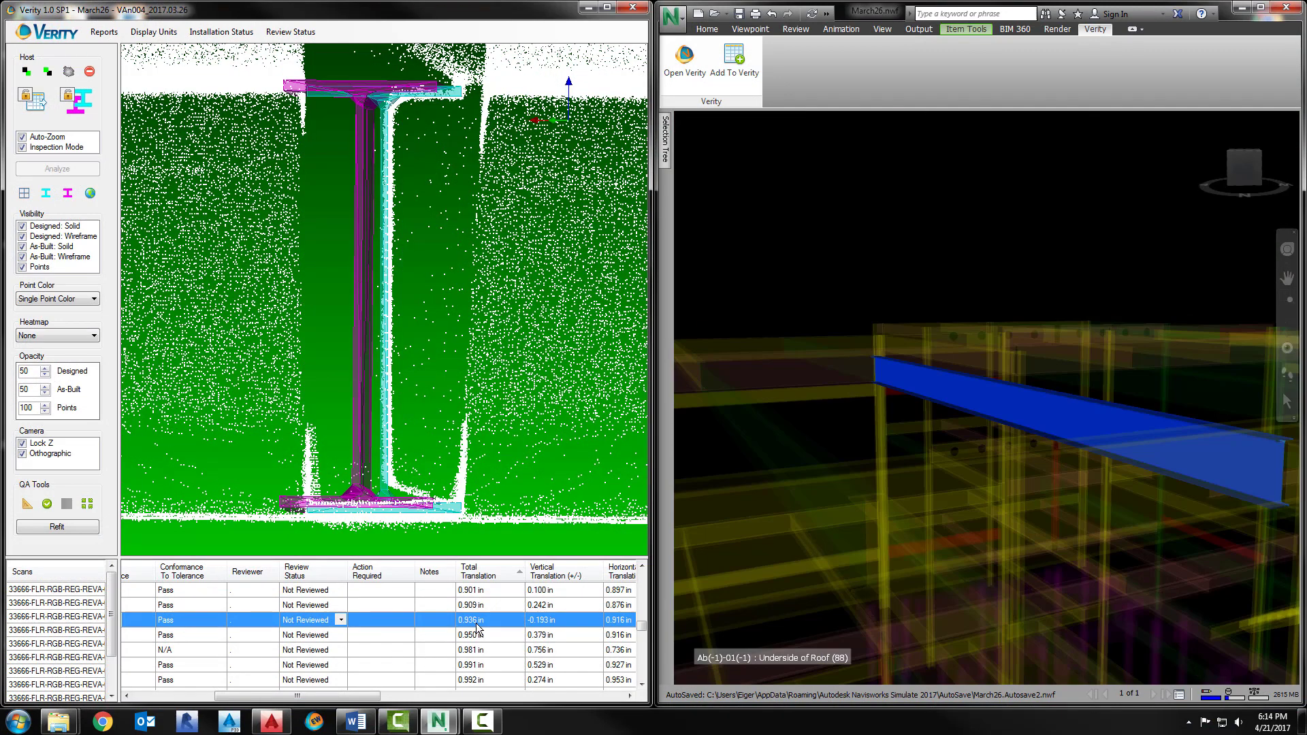
left_click(480, 636)
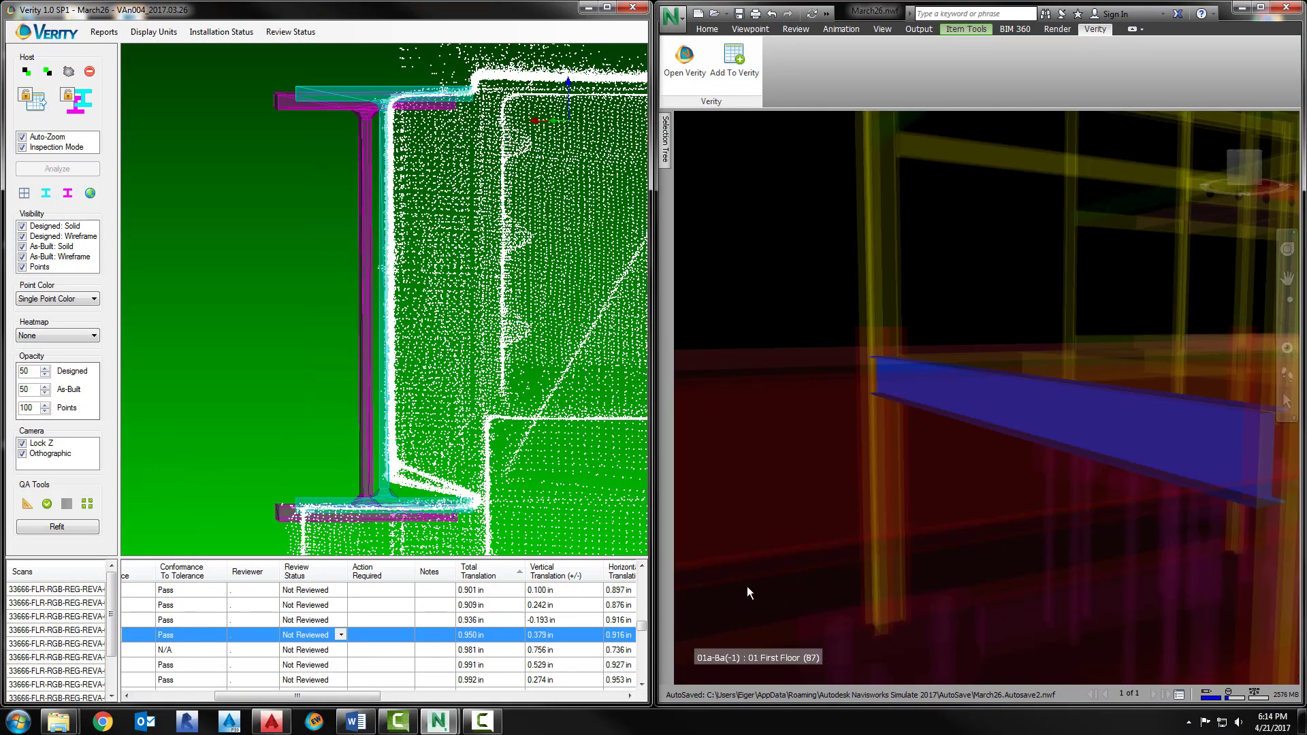
left_click(890, 182)
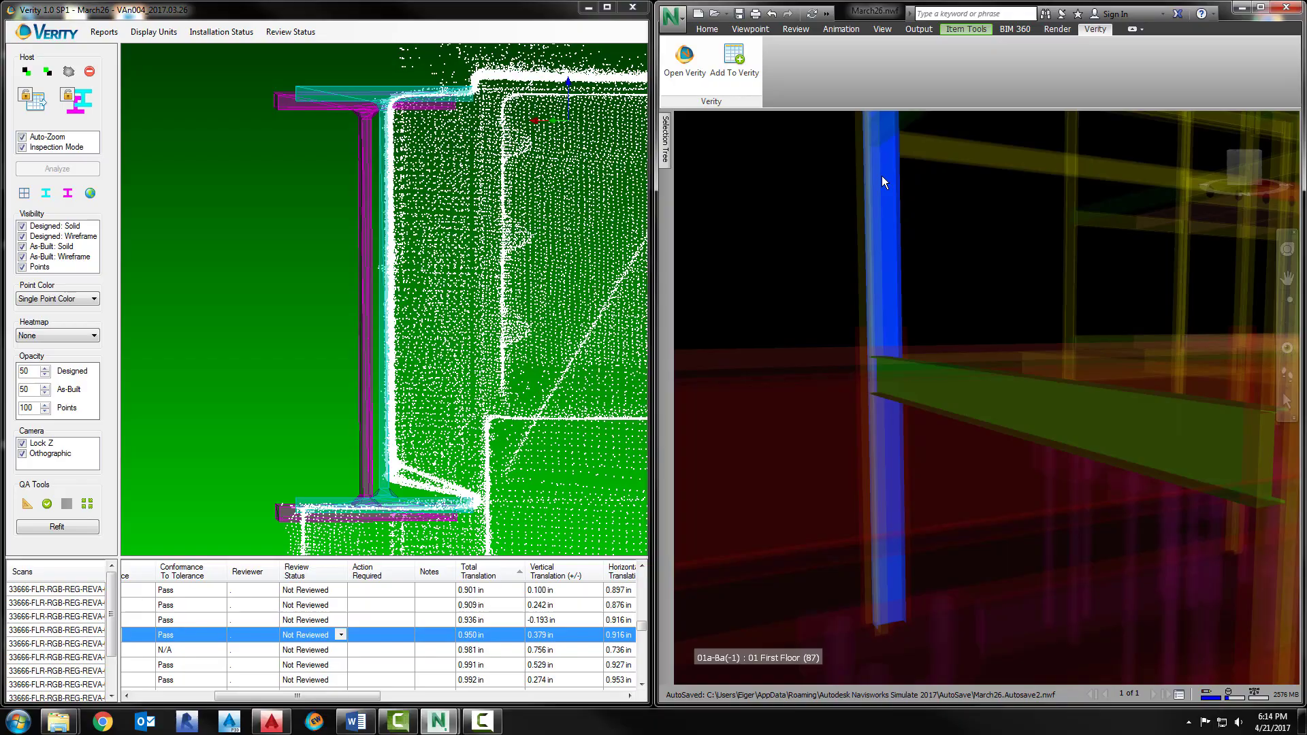
left_click(25, 72)
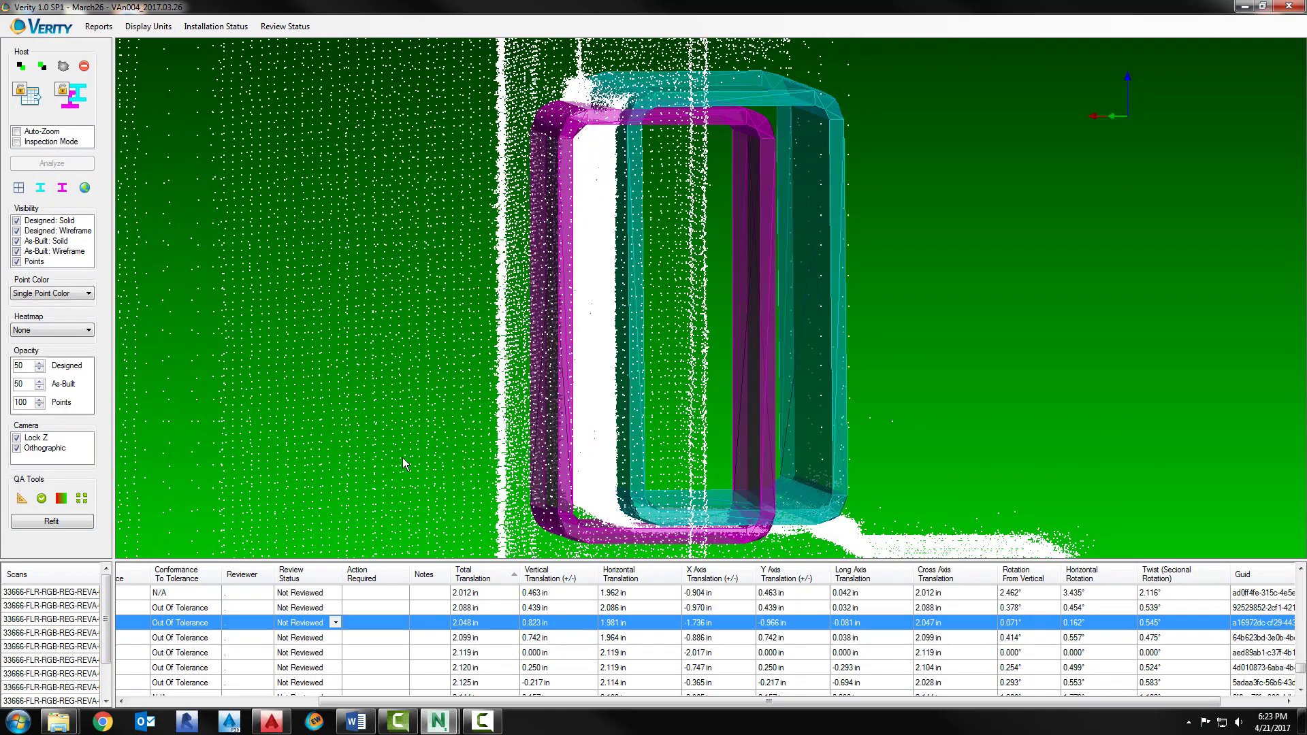
Show the 2.048 in tube in four split views with Designed: Solid hidden
left_click(19, 189)
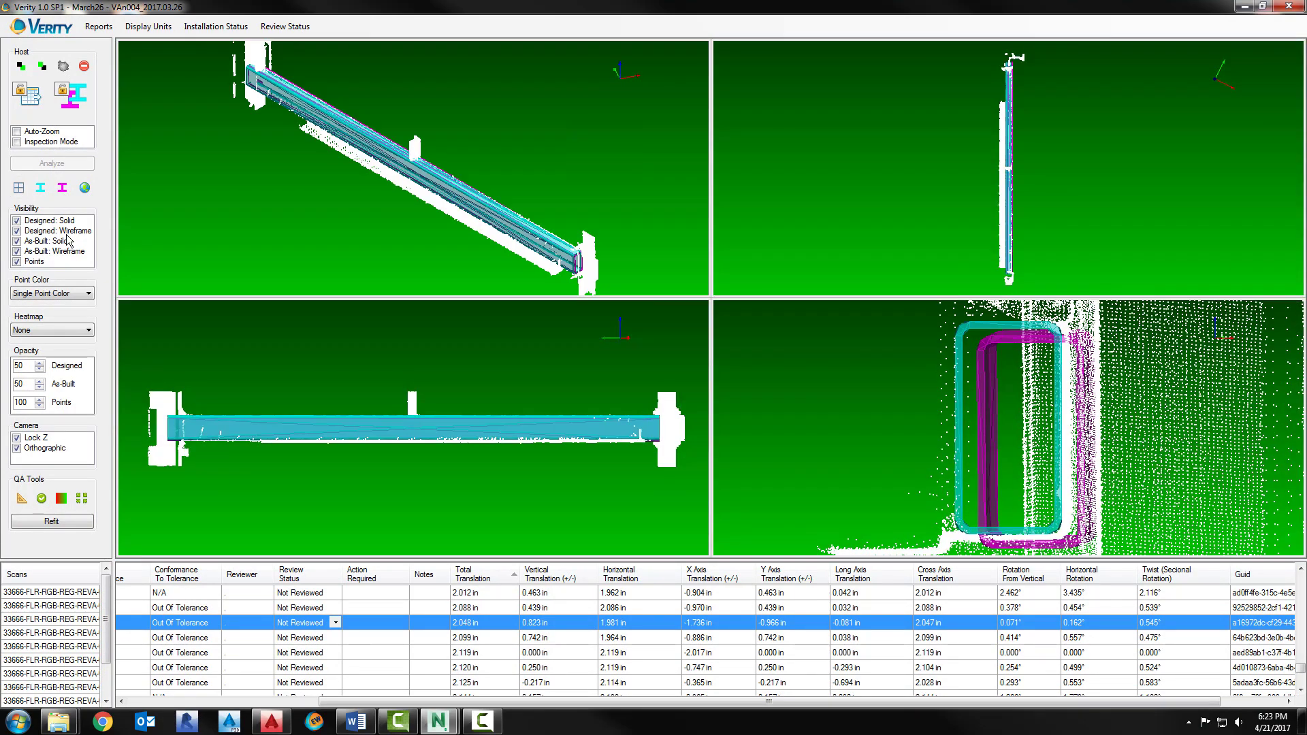
scroll(554, 258, "down", 5)
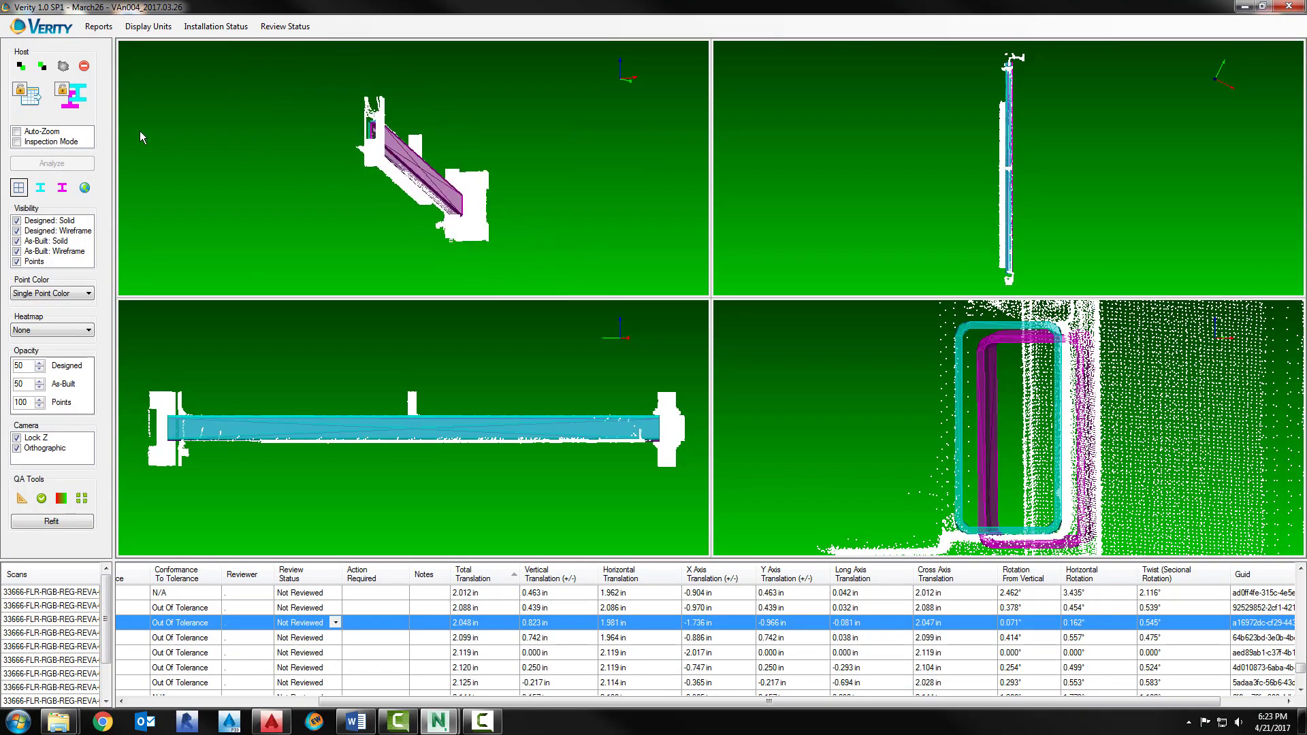
left_click(17, 221)
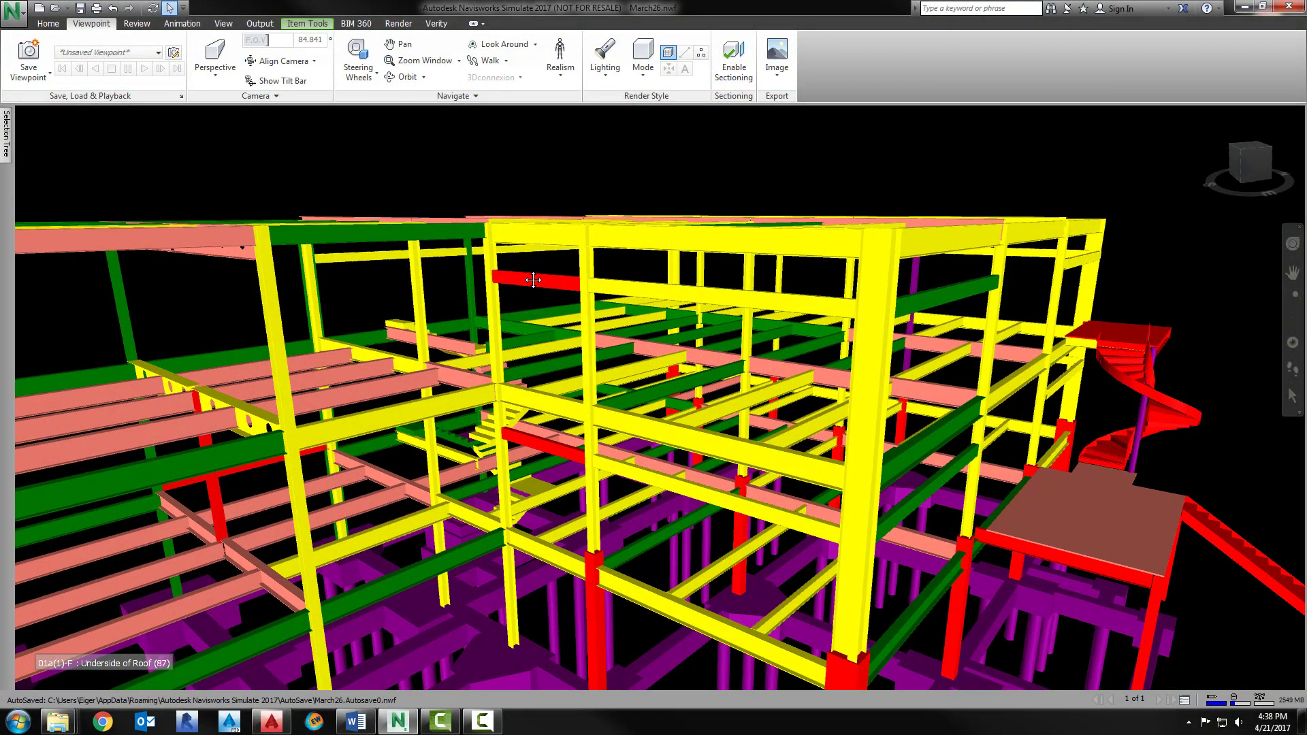
scroll(533, 281, "down", 2)
scroll(533, 281, "down", 1)
scroll(533, 282, "down", 1)
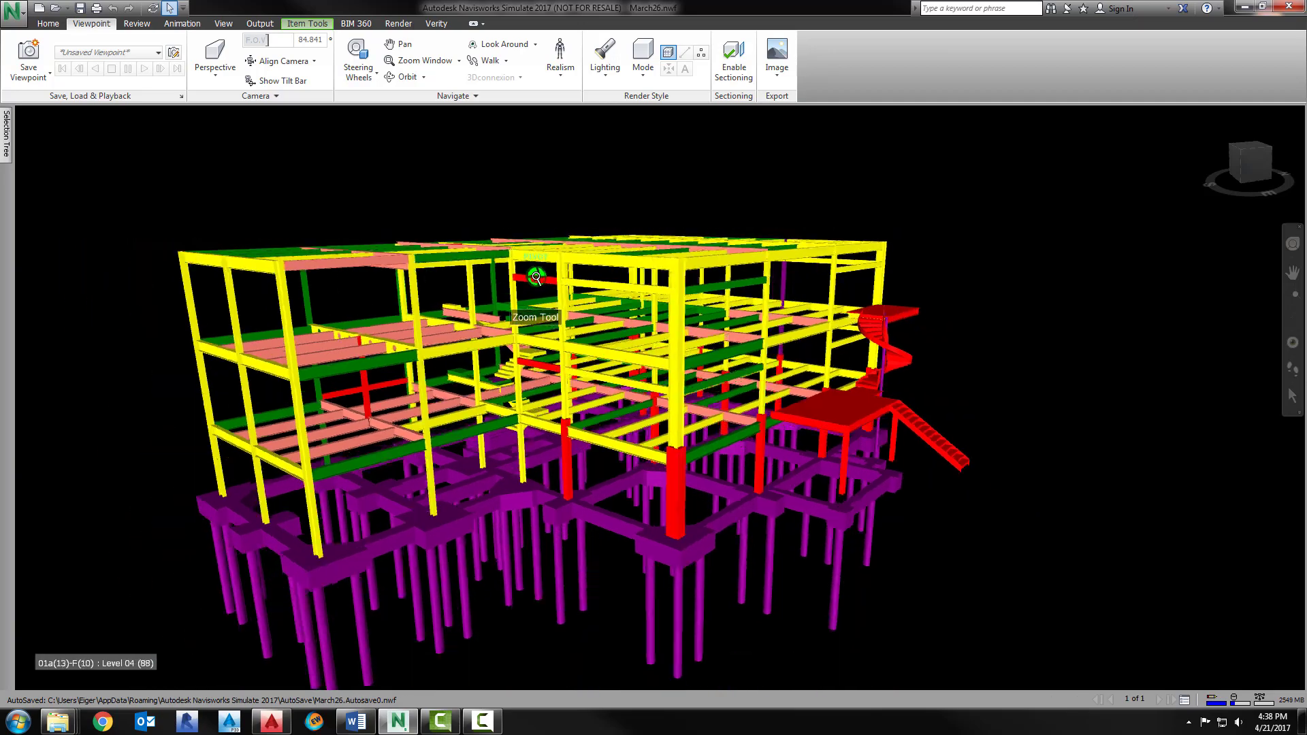
scroll(534, 281, "down", 1)
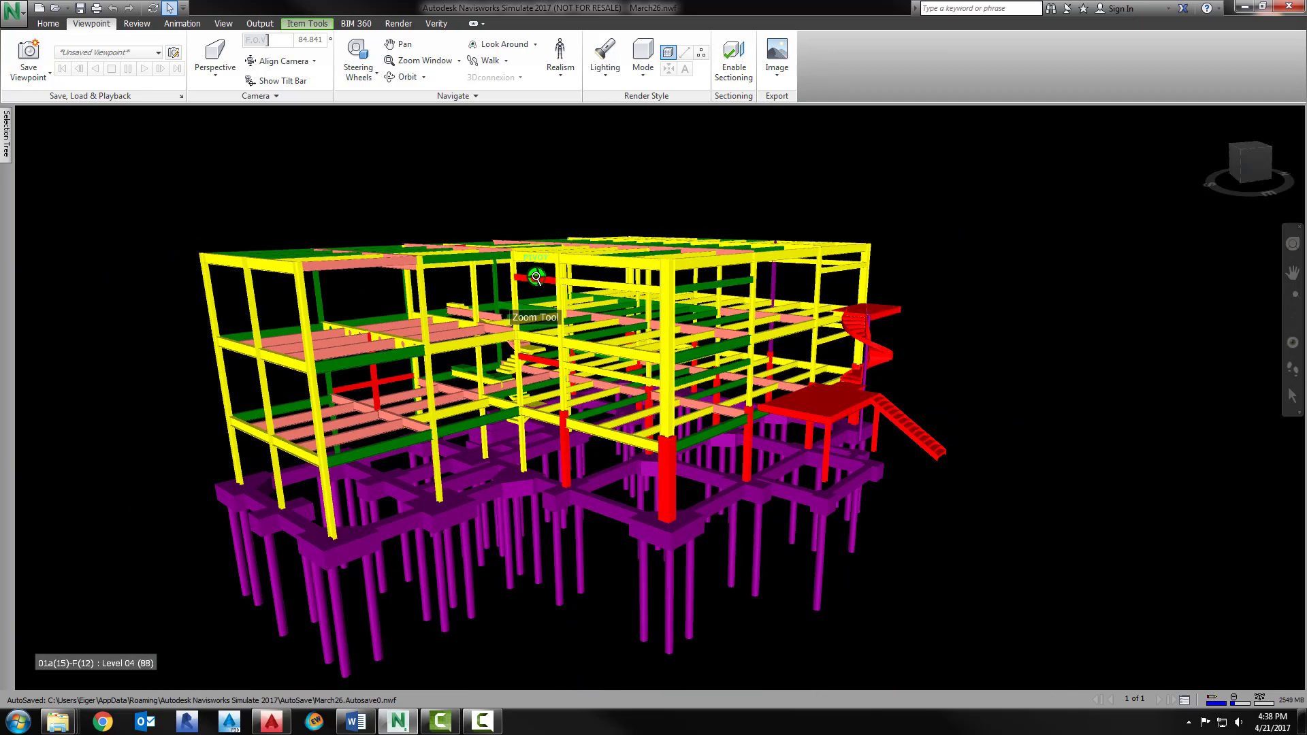
Turn on the scan points over the colour-coded frame and orbit for another angle
left_click(702, 53)
middle_click_drag(563, 376, 603, 341, "shift")
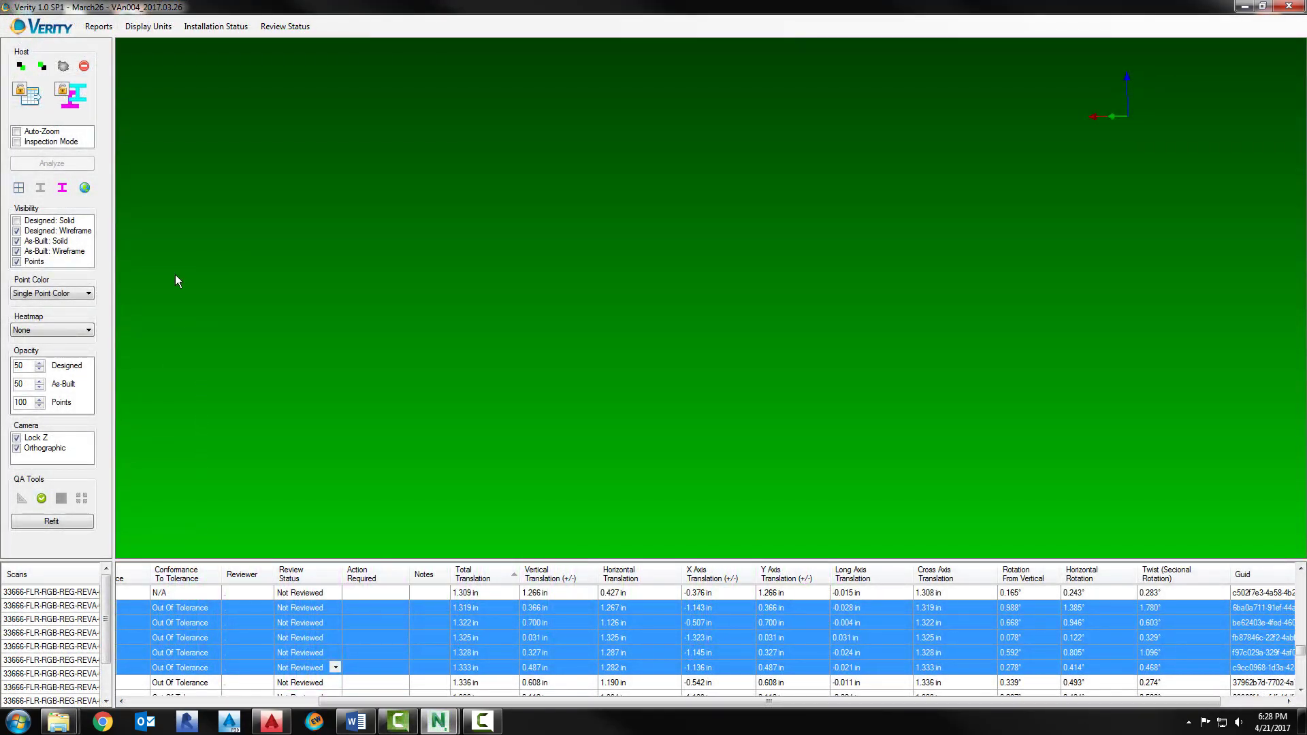
Open the Reports export list to produce the CSV report
left_click(106, 31)
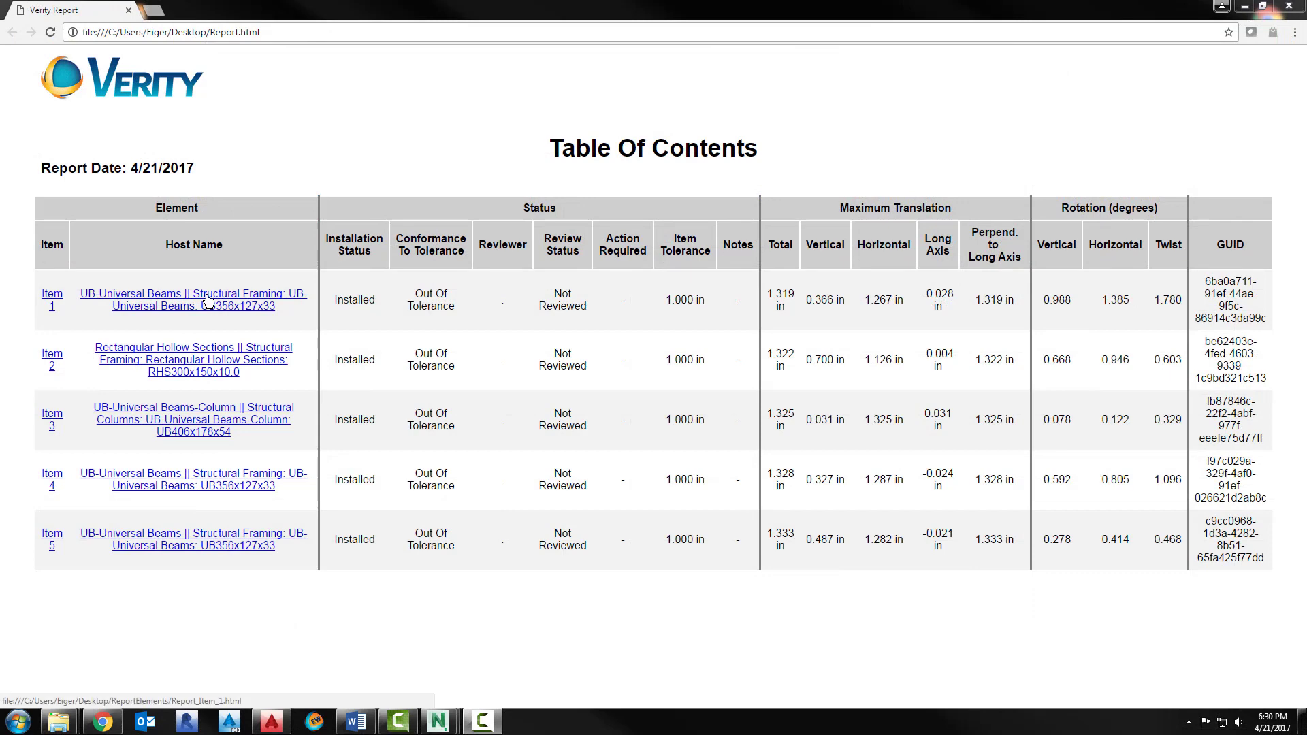
Open Item 1's detail page in the HTML report, then page through to item 3
left_click(207, 299)
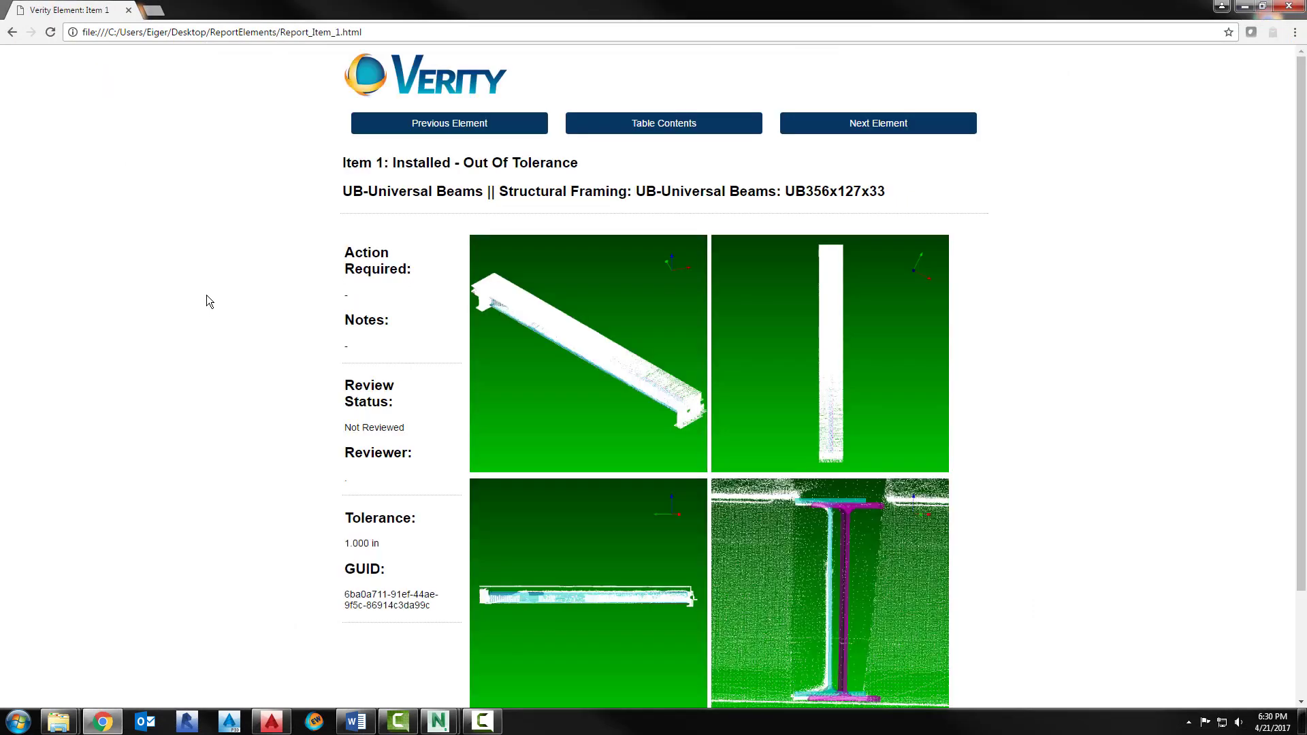
left_click(805, 127)
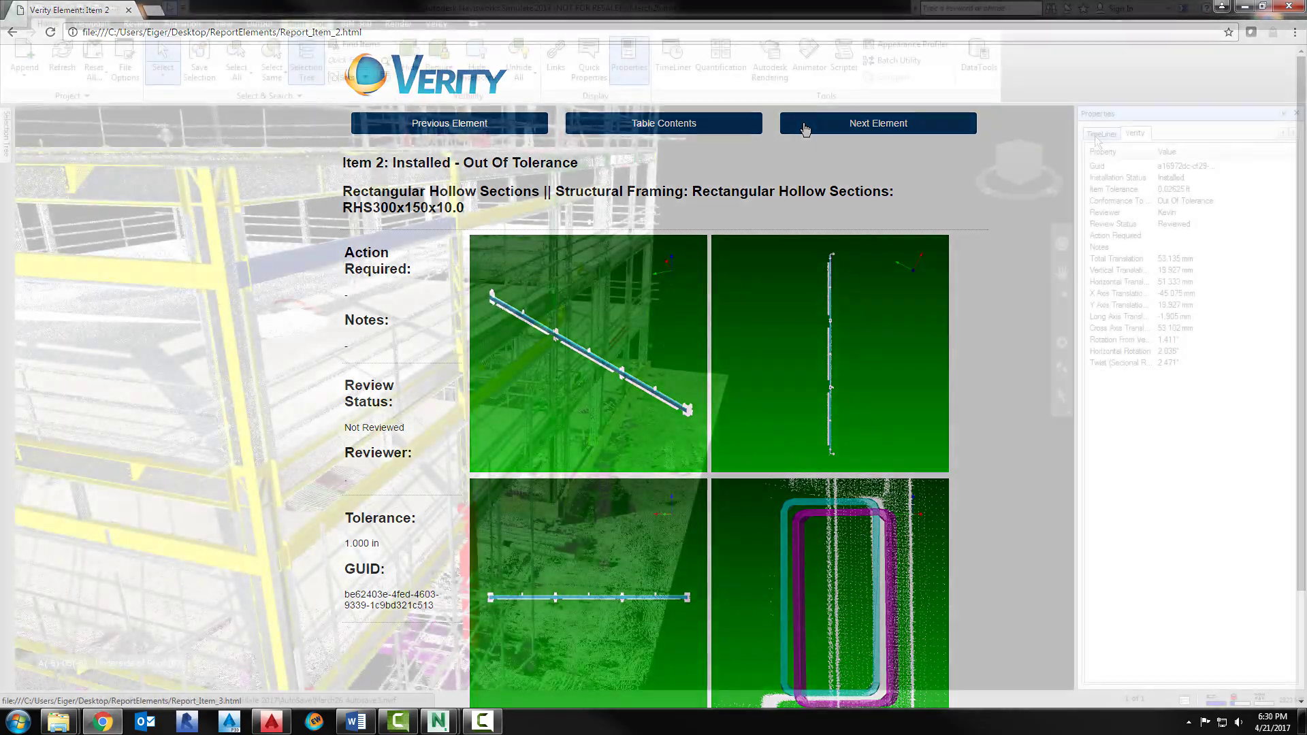
left_click(805, 127)
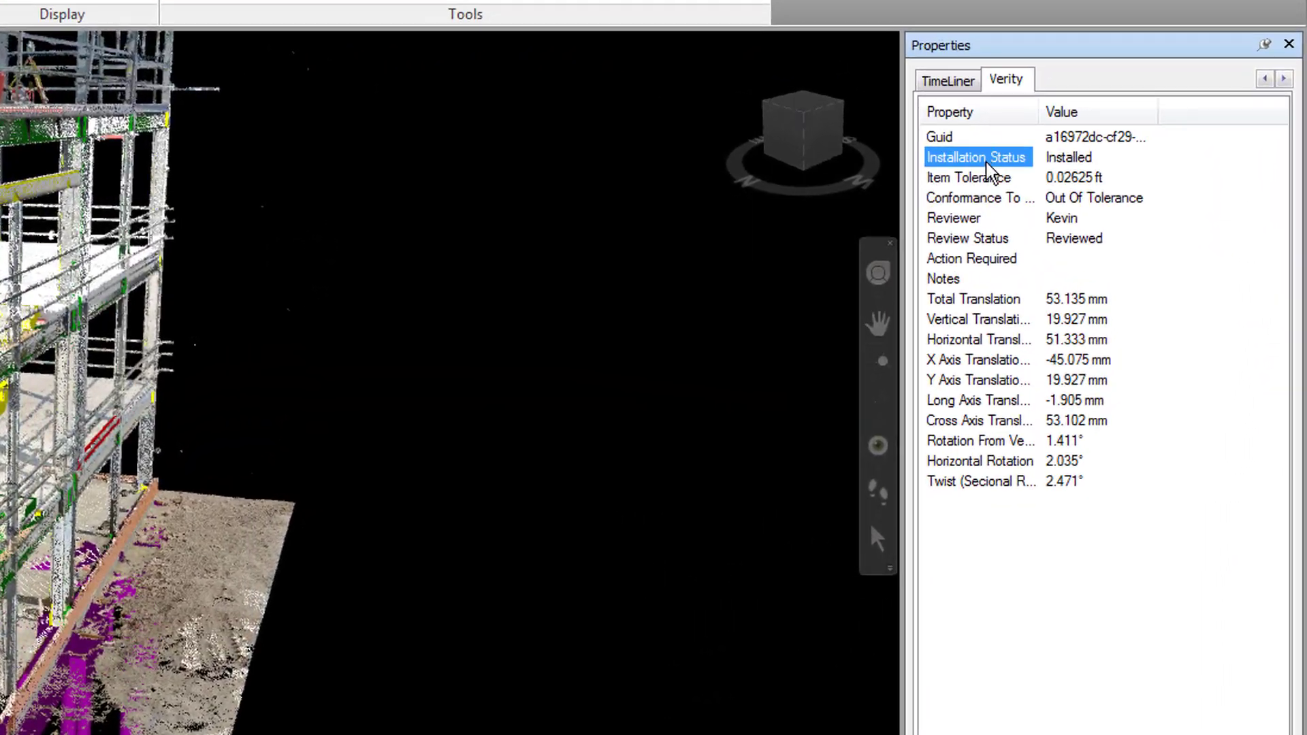
left_click(1005, 459)
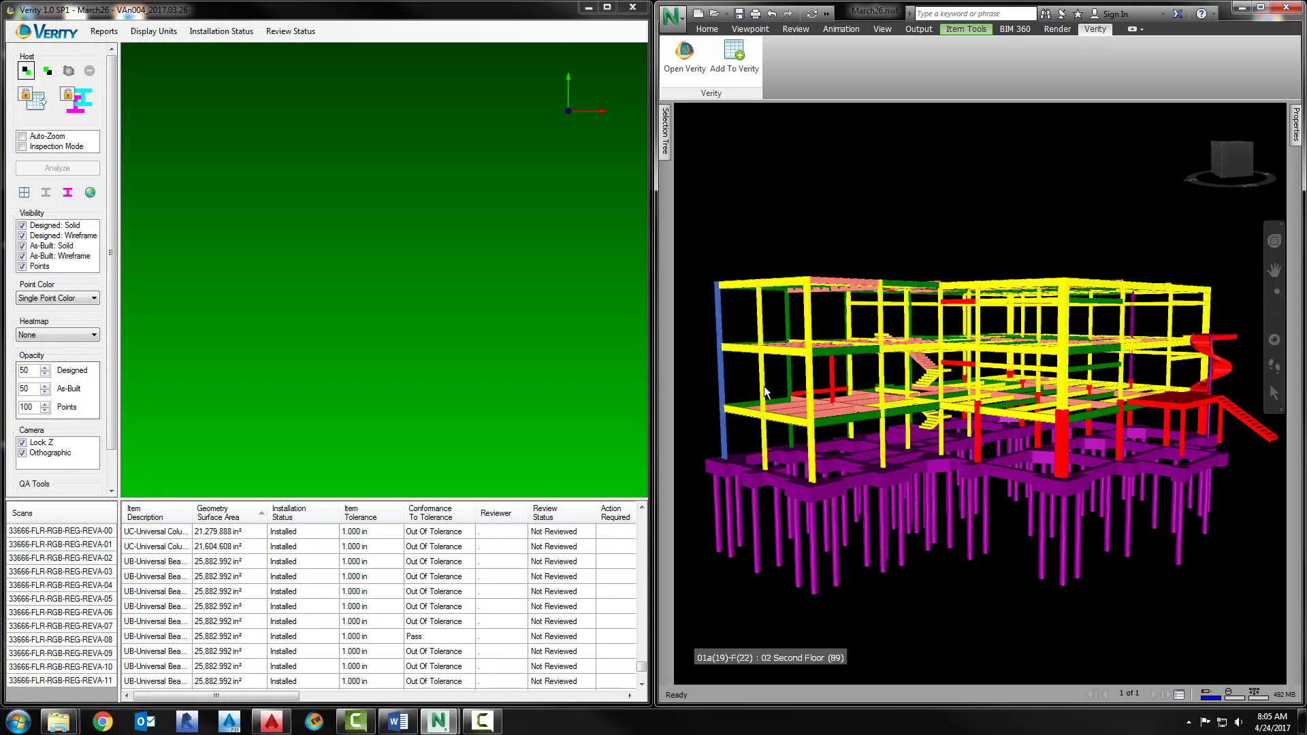
Add two more columns to the selection, bring them into Verity, and save their scan points as PTS
left_click(764, 386, "ctrl")
left_click(811, 390, "ctrl")
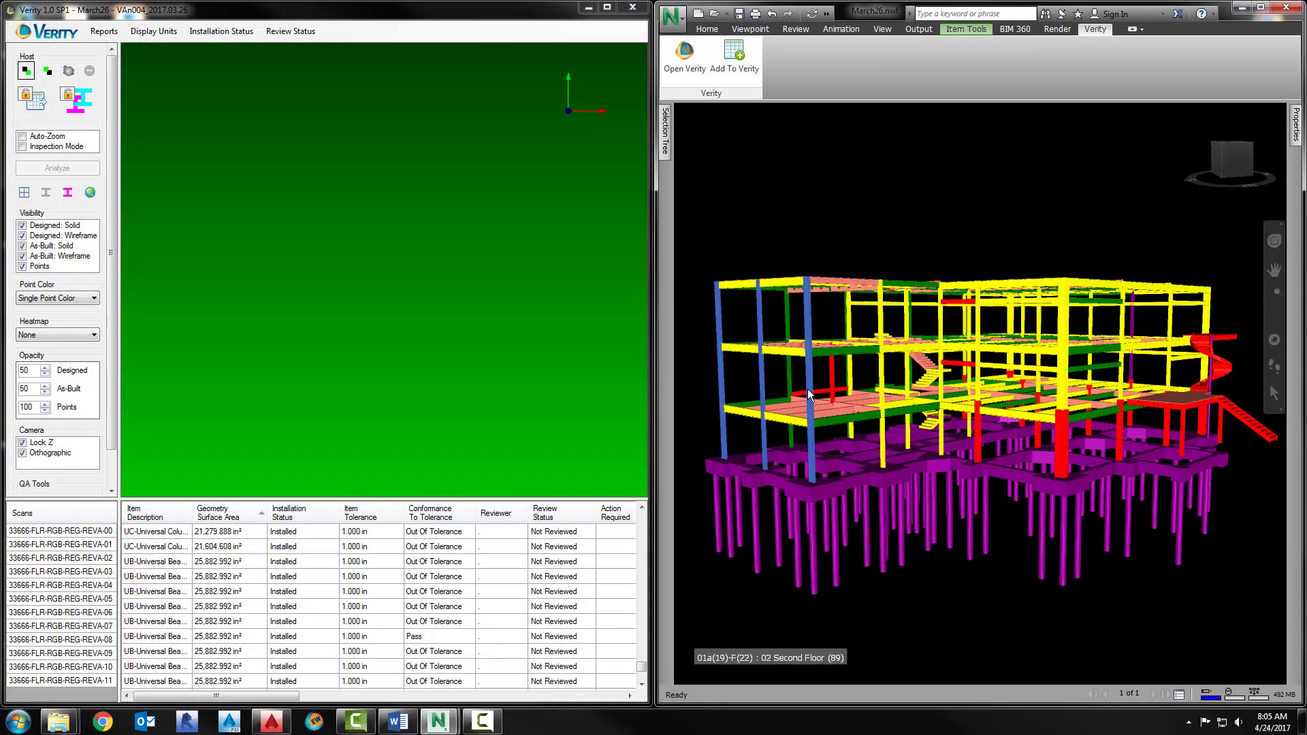
left_click(27, 71)
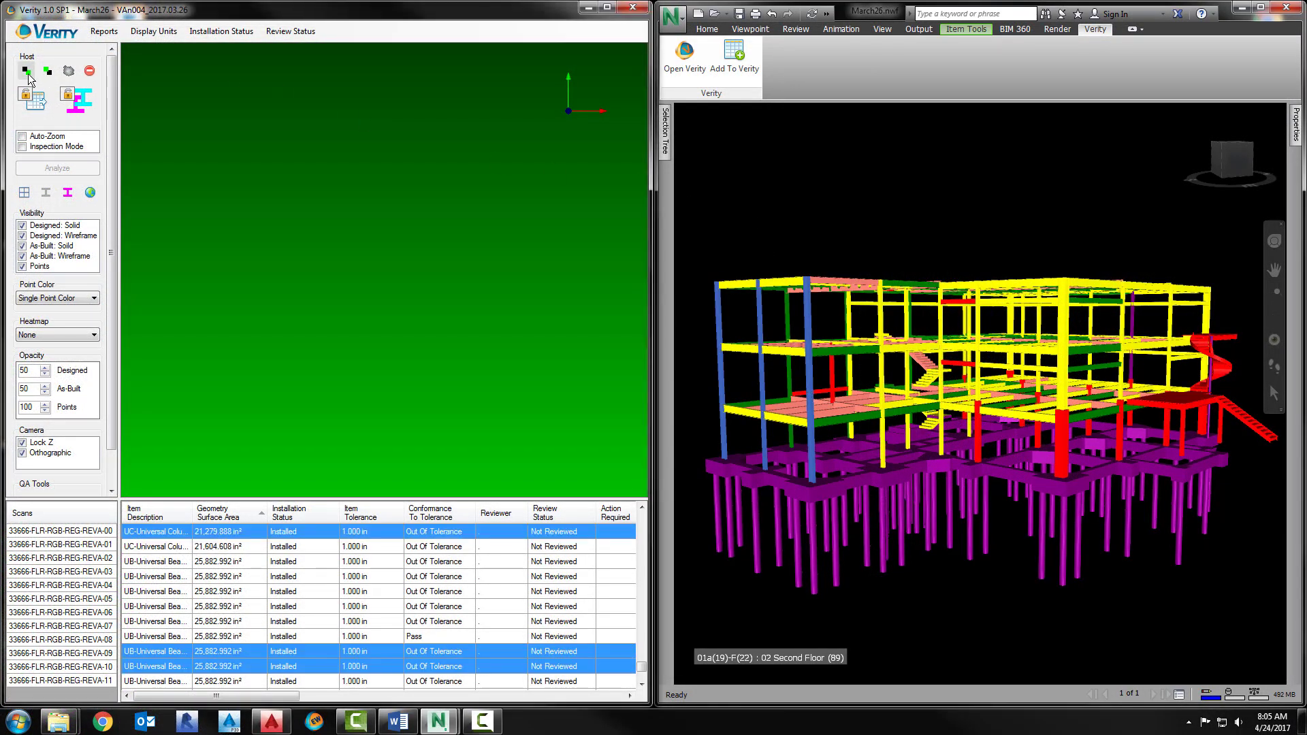
left_click(103, 31)
mouse_move(132, 78)
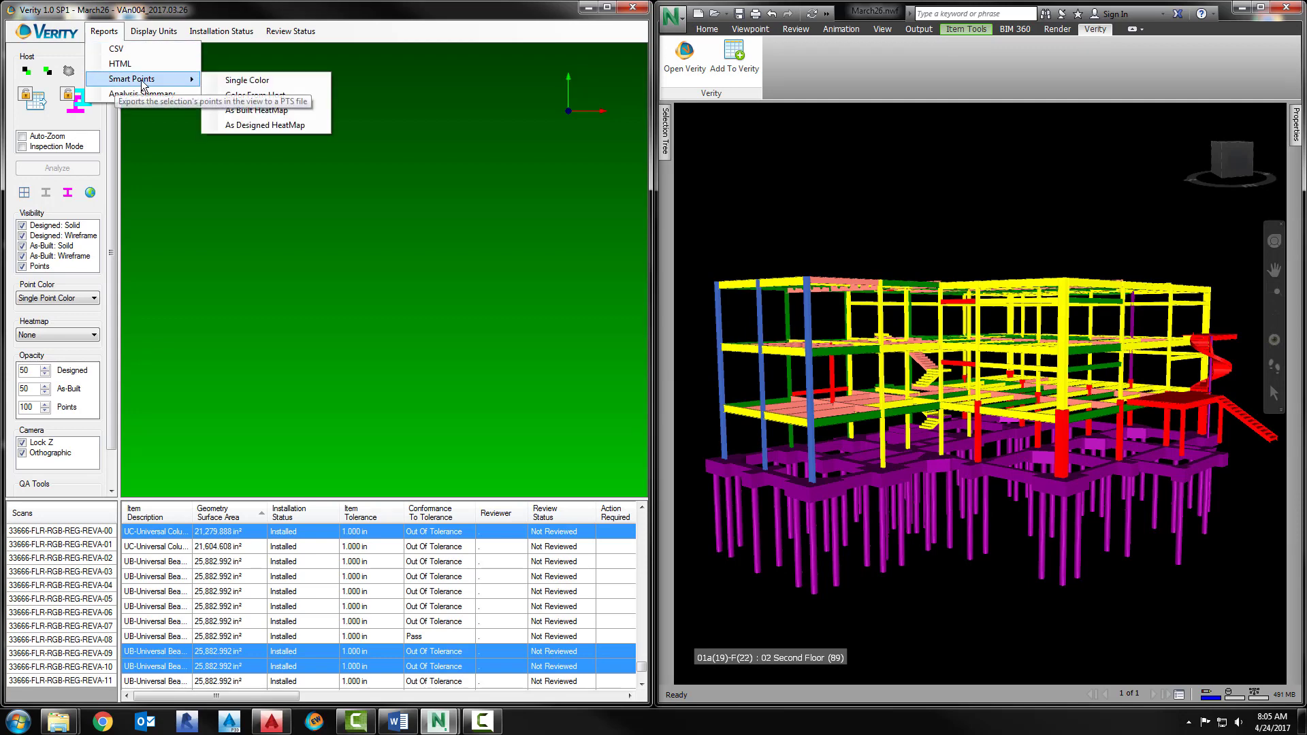
left_click(278, 124)
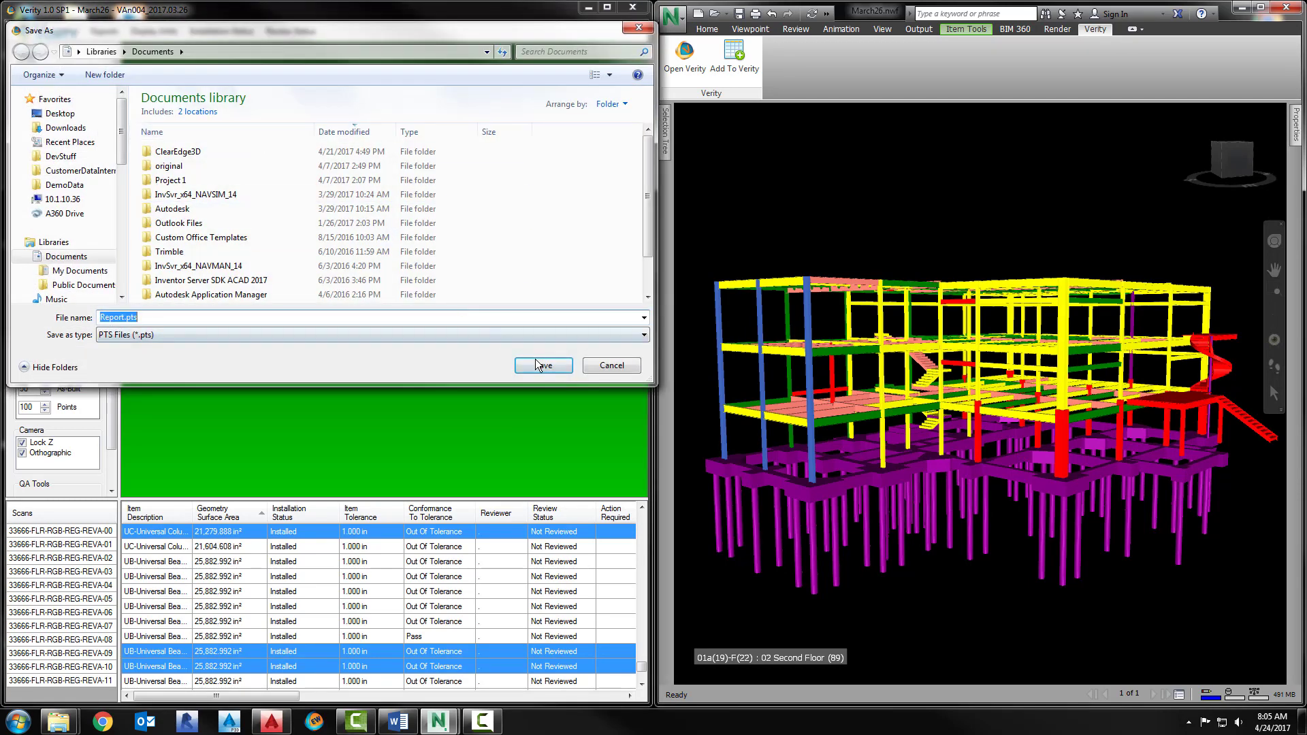
left_click(543, 366)
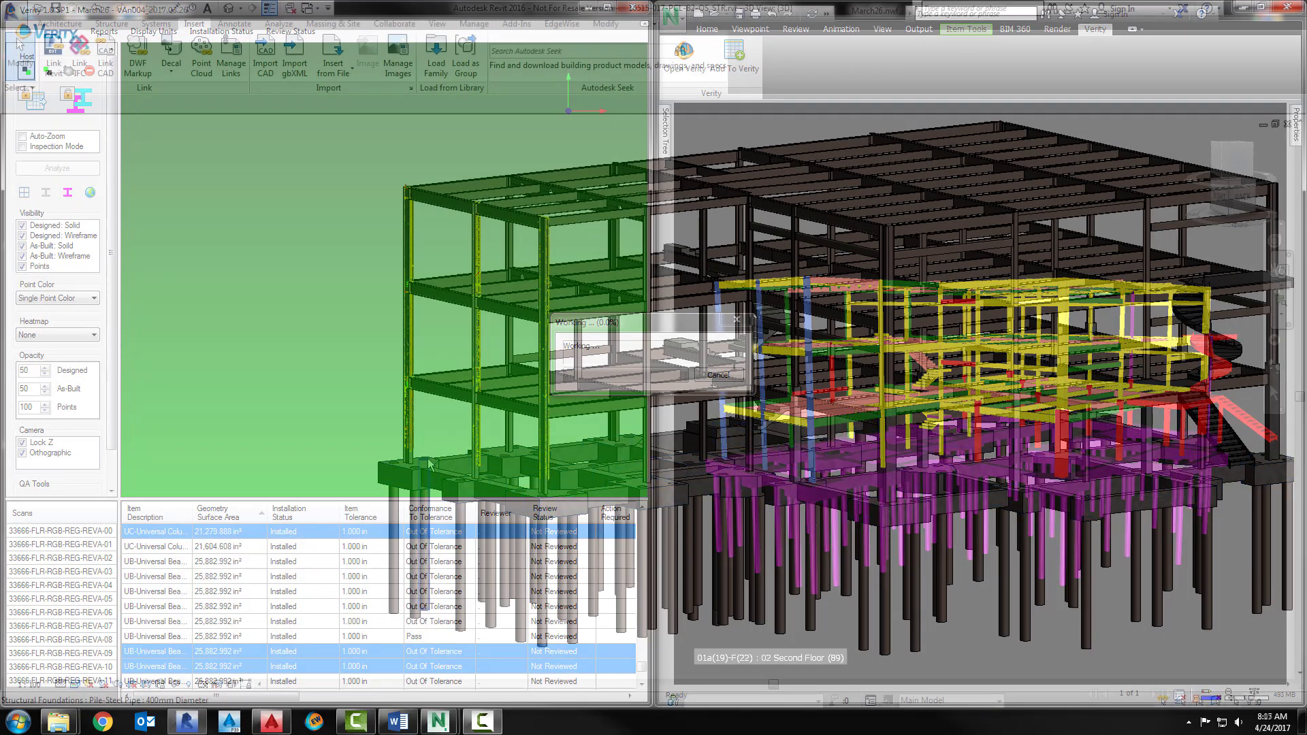
scroll(474, 344, "up", 4)
scroll(475, 344, "up", 3)
scroll(478, 344, "up", 3)
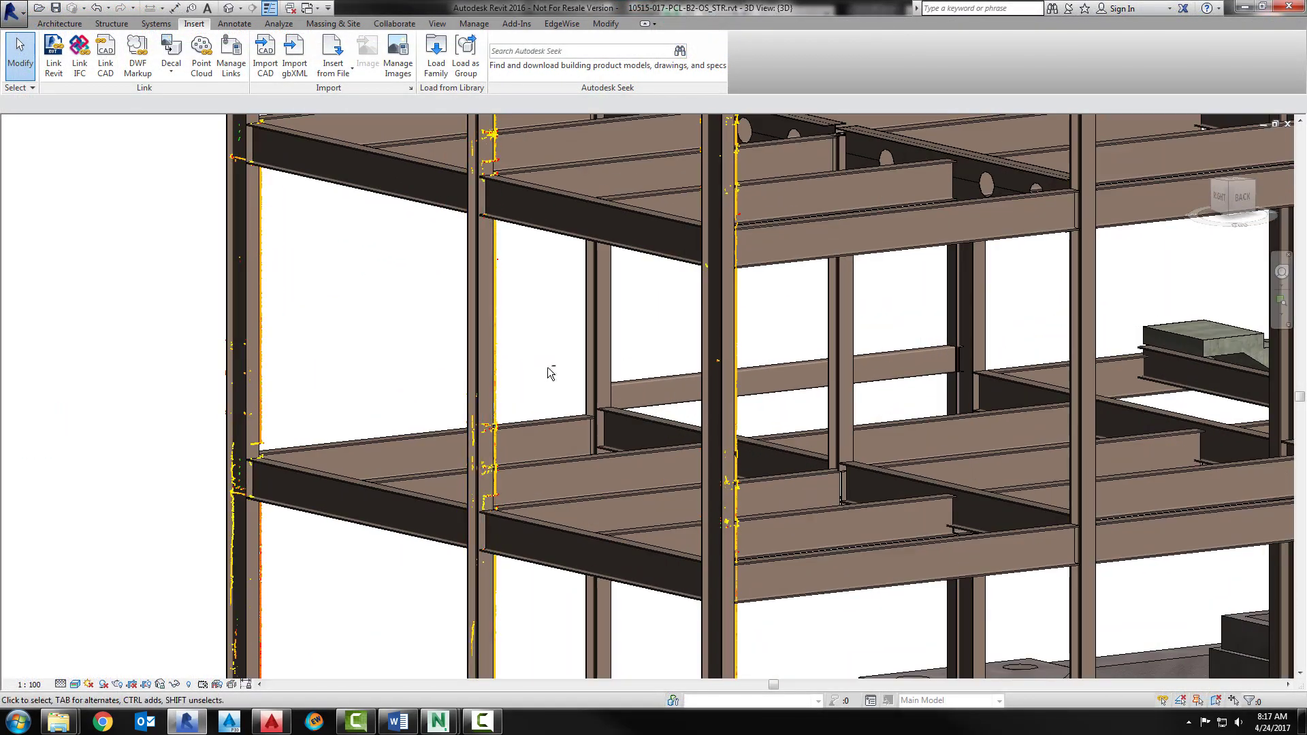
Orbit the Revit 3D view to inspect the yellow scan points along the steel columns
middle_click_drag(547, 367, 429, 325, "shift")
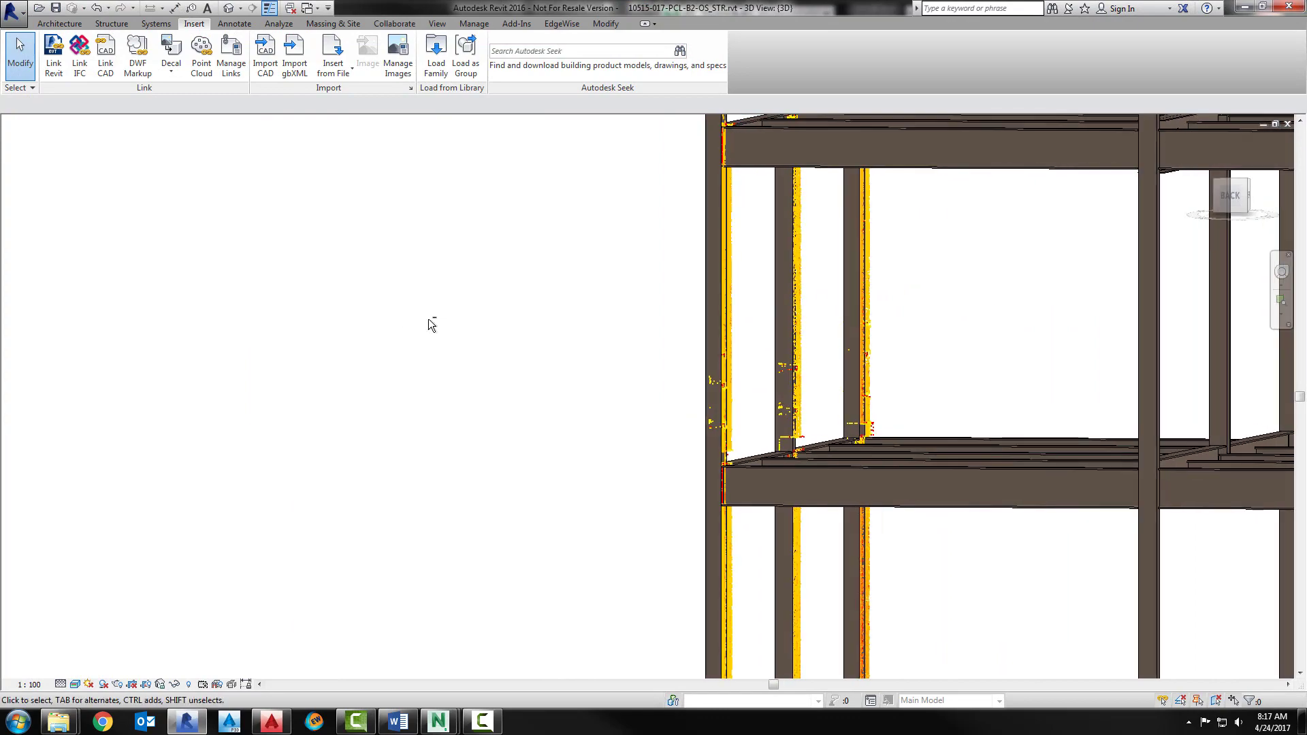
middle_click_drag(807, 329, 646, 364, "shift")
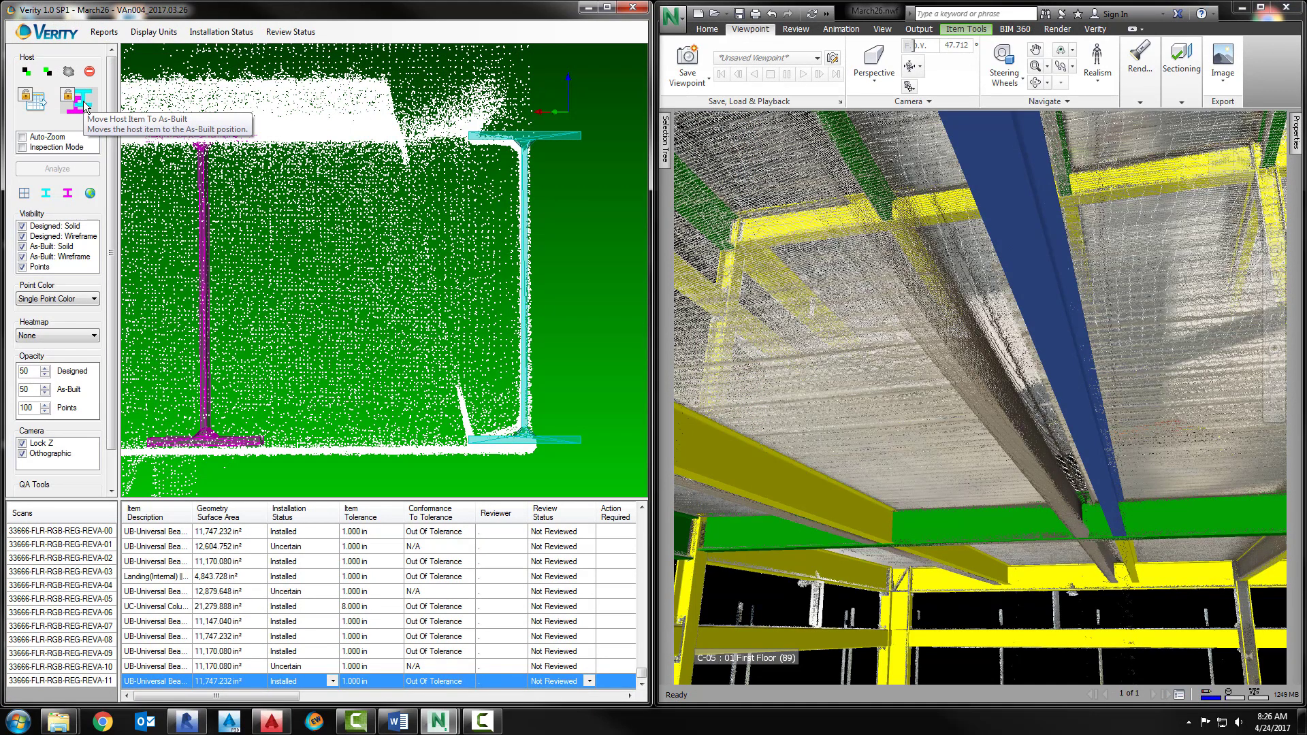
Move the out-of-tolerance designed beam to its as-built scan position
left_click(83, 102)
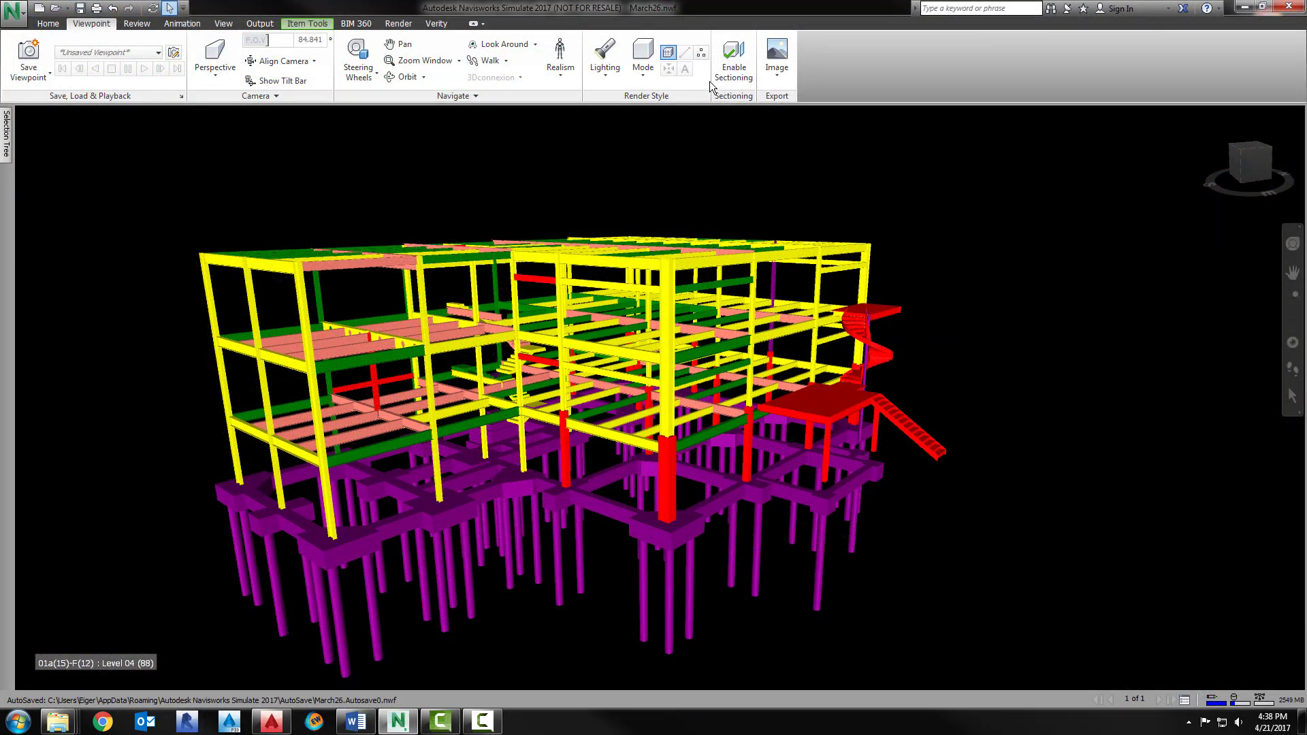
Turn on Points rendering to overlay the scan cloud on the steel building model
left_click(701, 52)
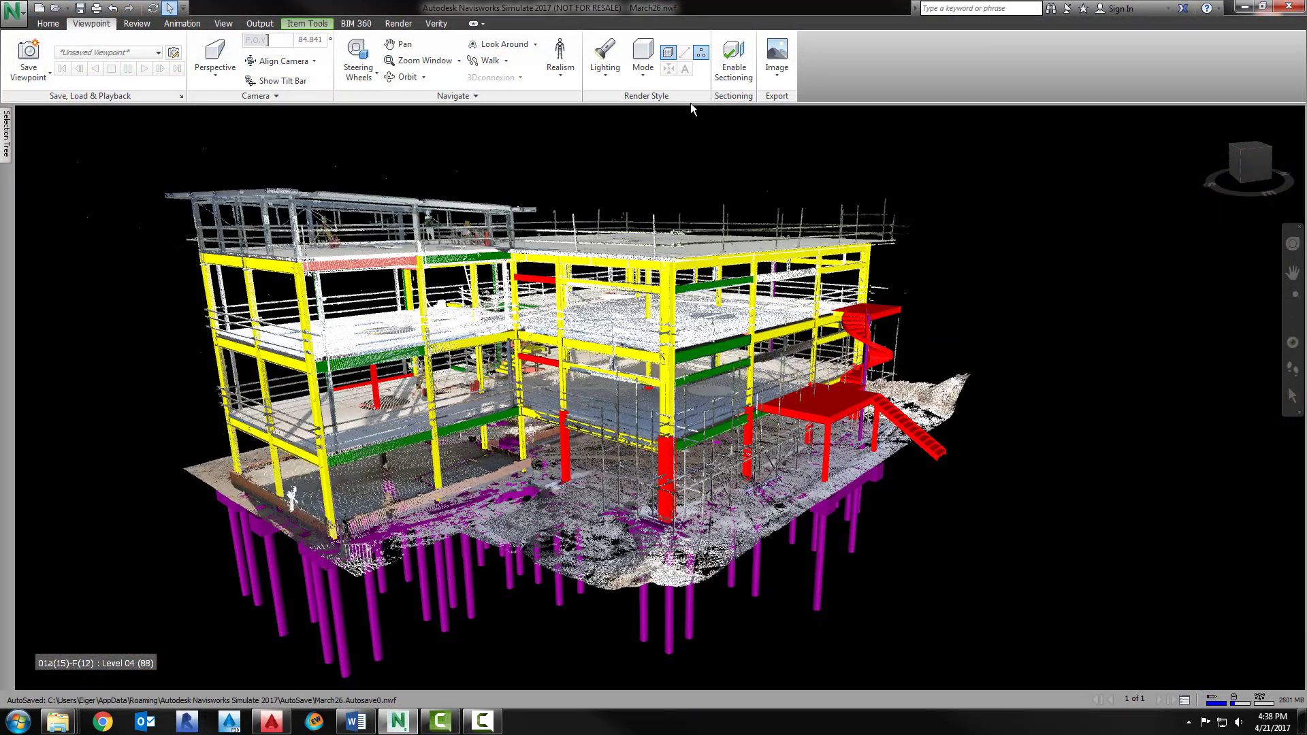
middle_click_drag(564, 376, 605, 339, "shift")
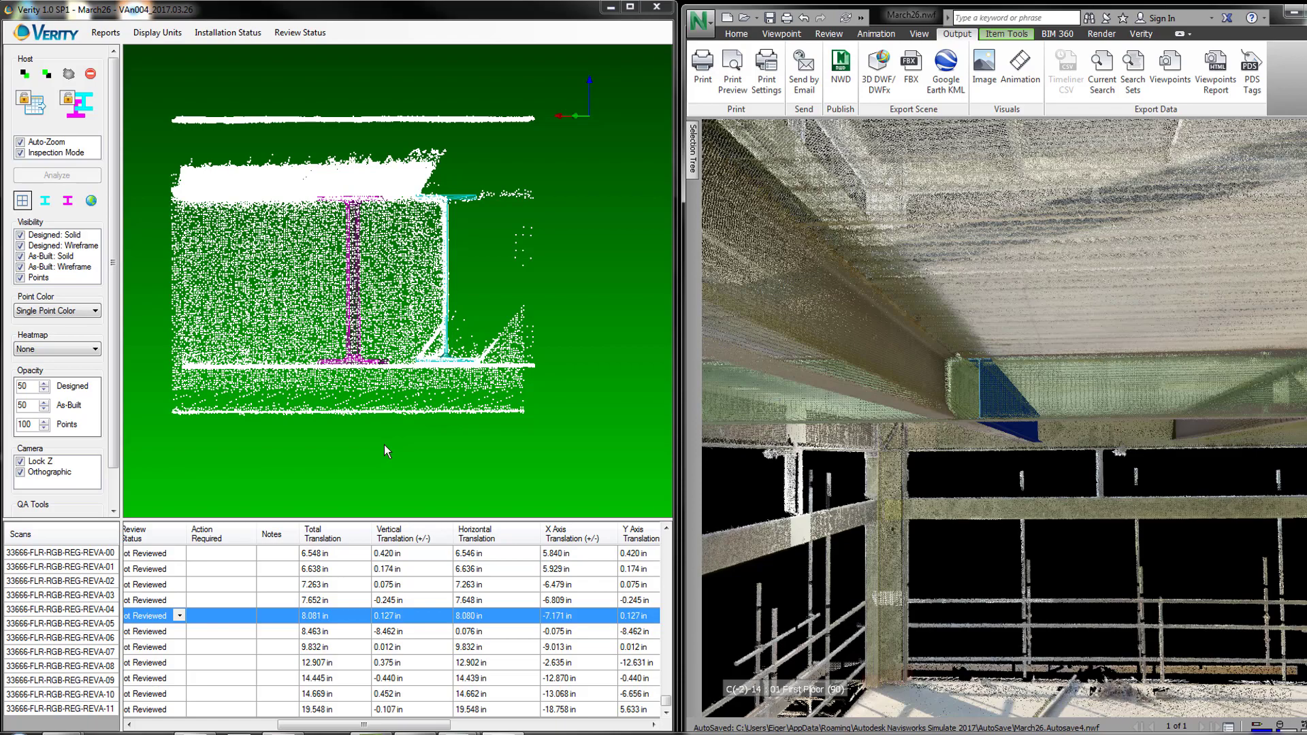
scroll(382, 442, "up", 2)
scroll(382, 443, "up", 2)
scroll(382, 443, "up", 2)
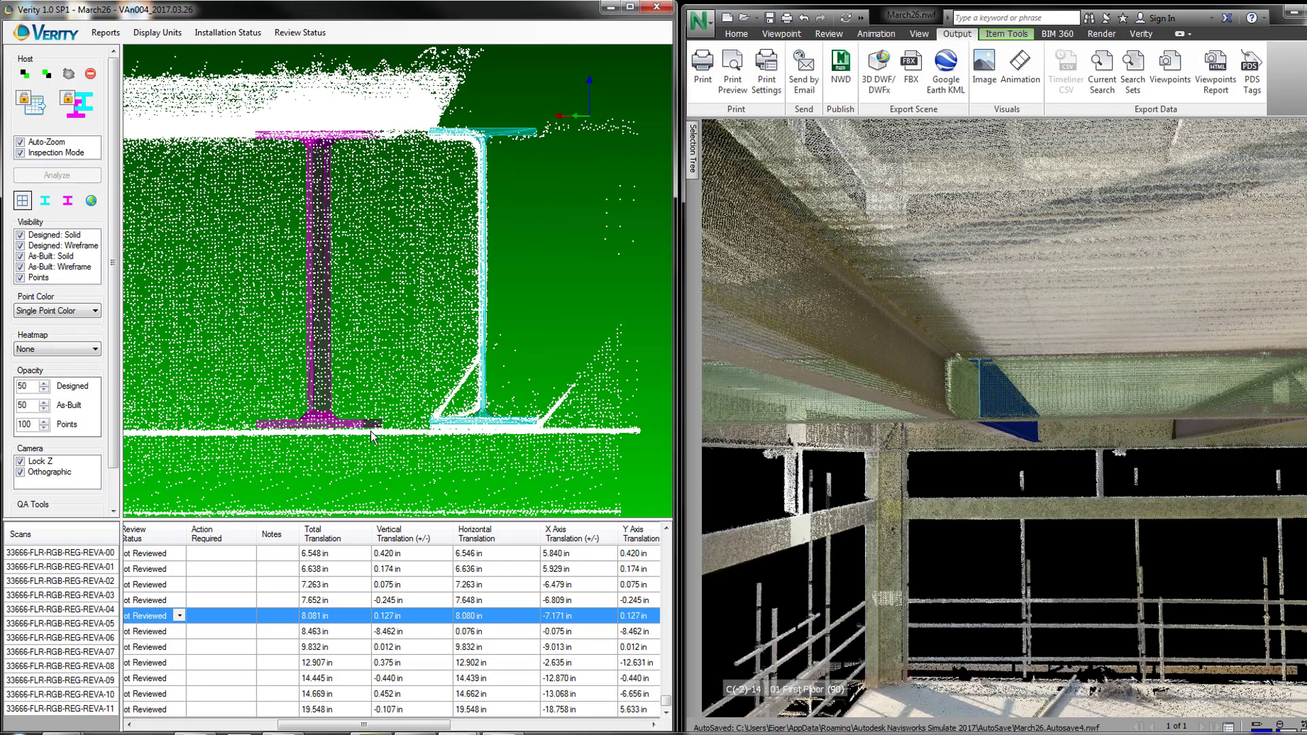
scroll(370, 437, "up", 2)
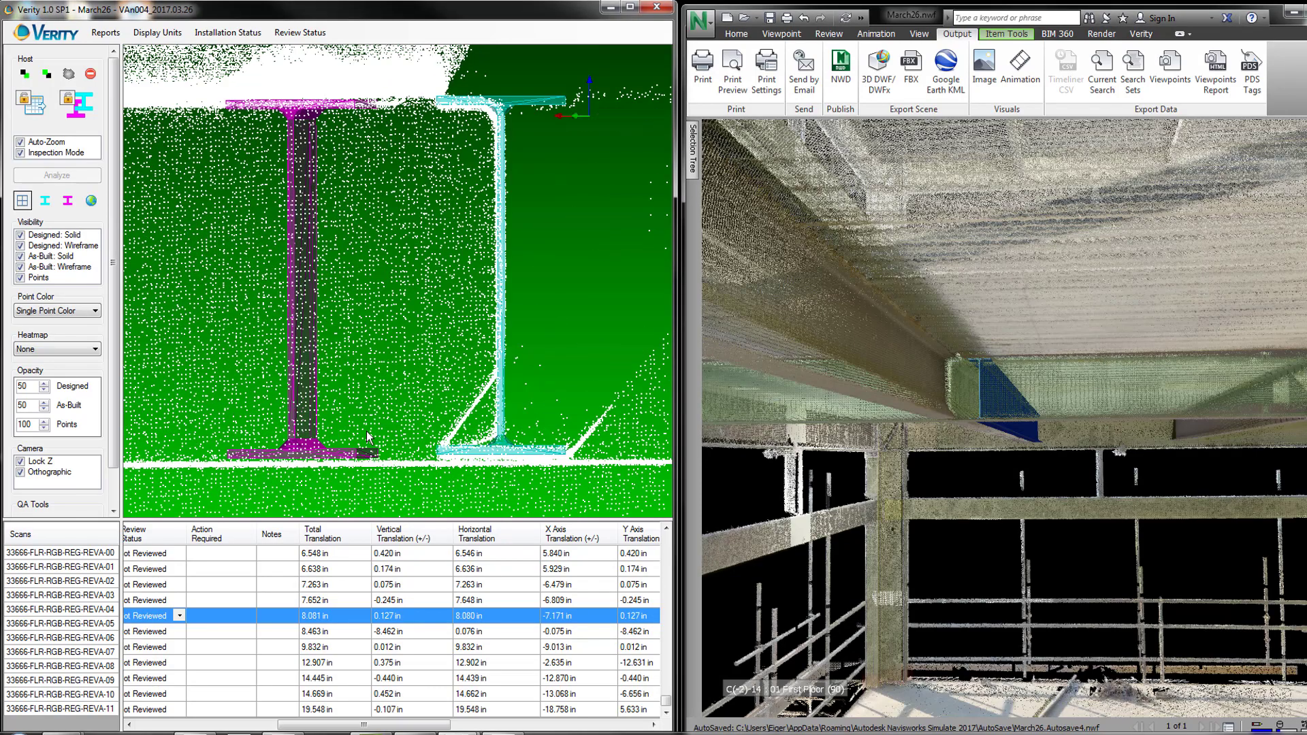
left_click(22, 200)
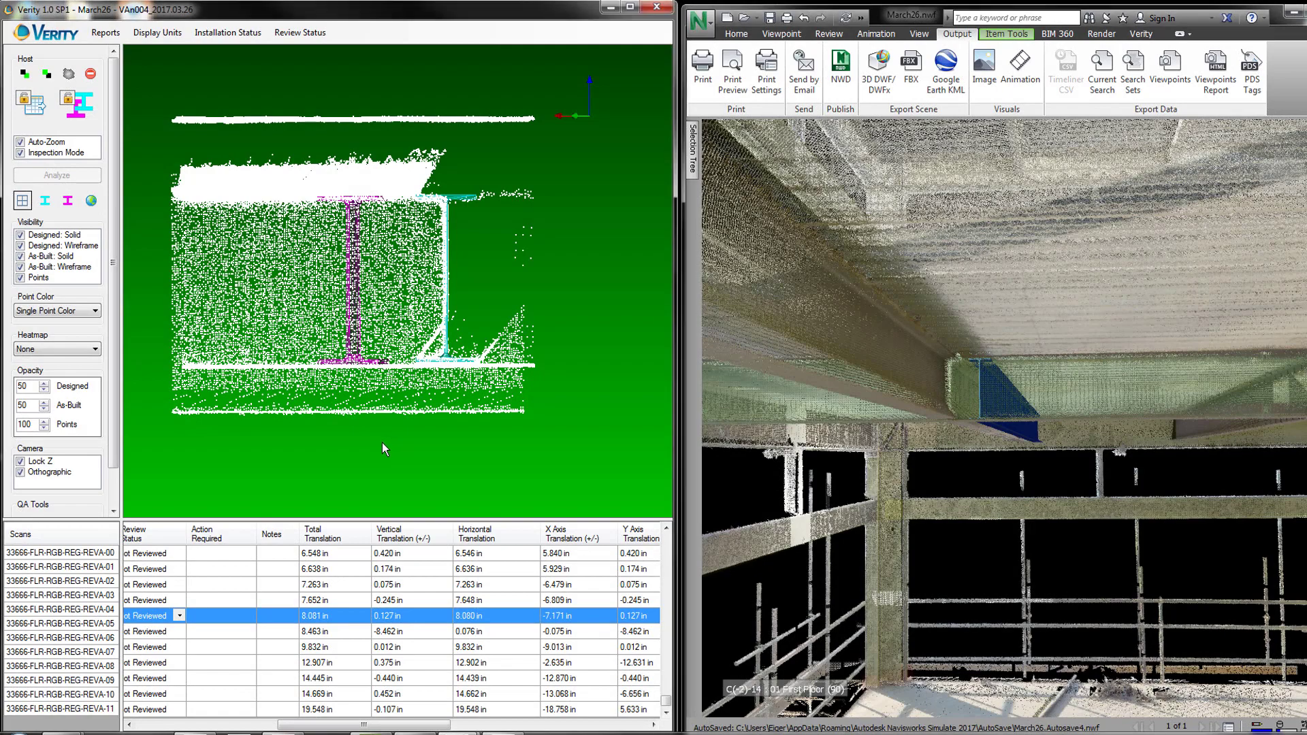
scroll(382, 442, "up", 2)
scroll(383, 442, "up", 2)
scroll(383, 443, "up", 2)
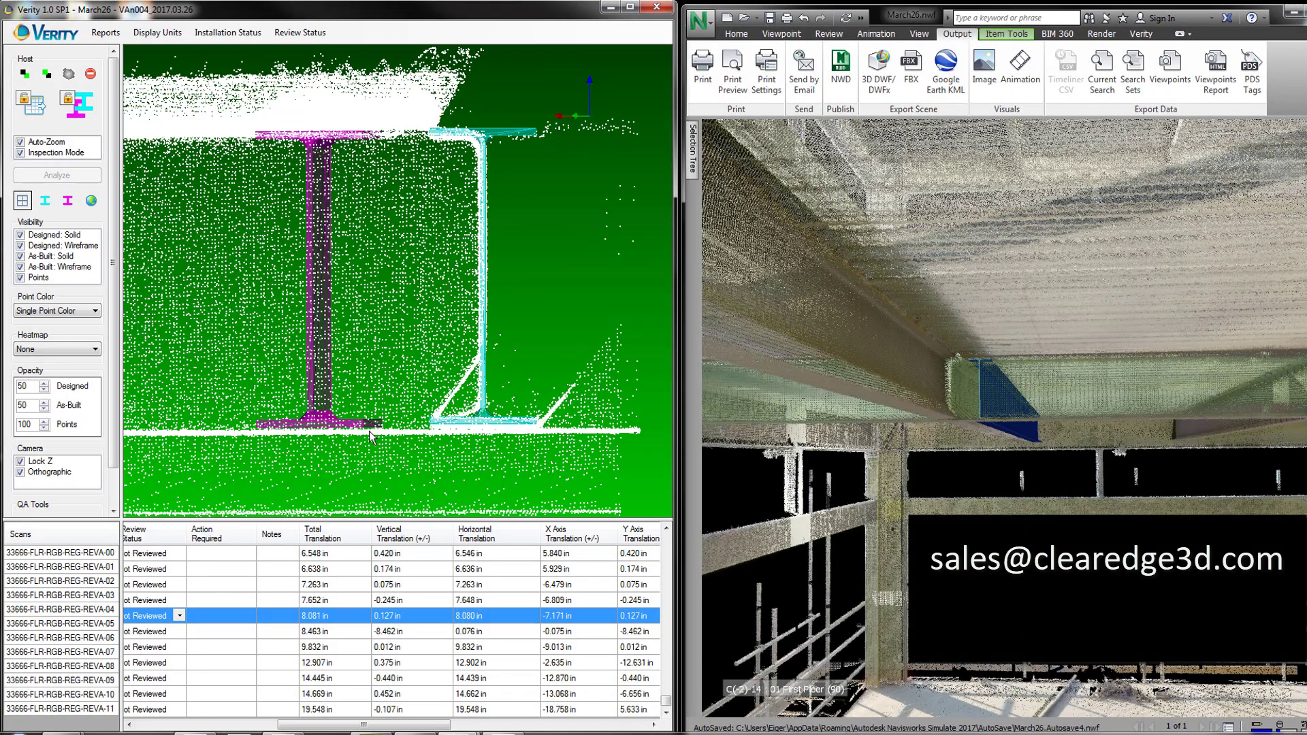
scroll(373, 439, "up", 2)
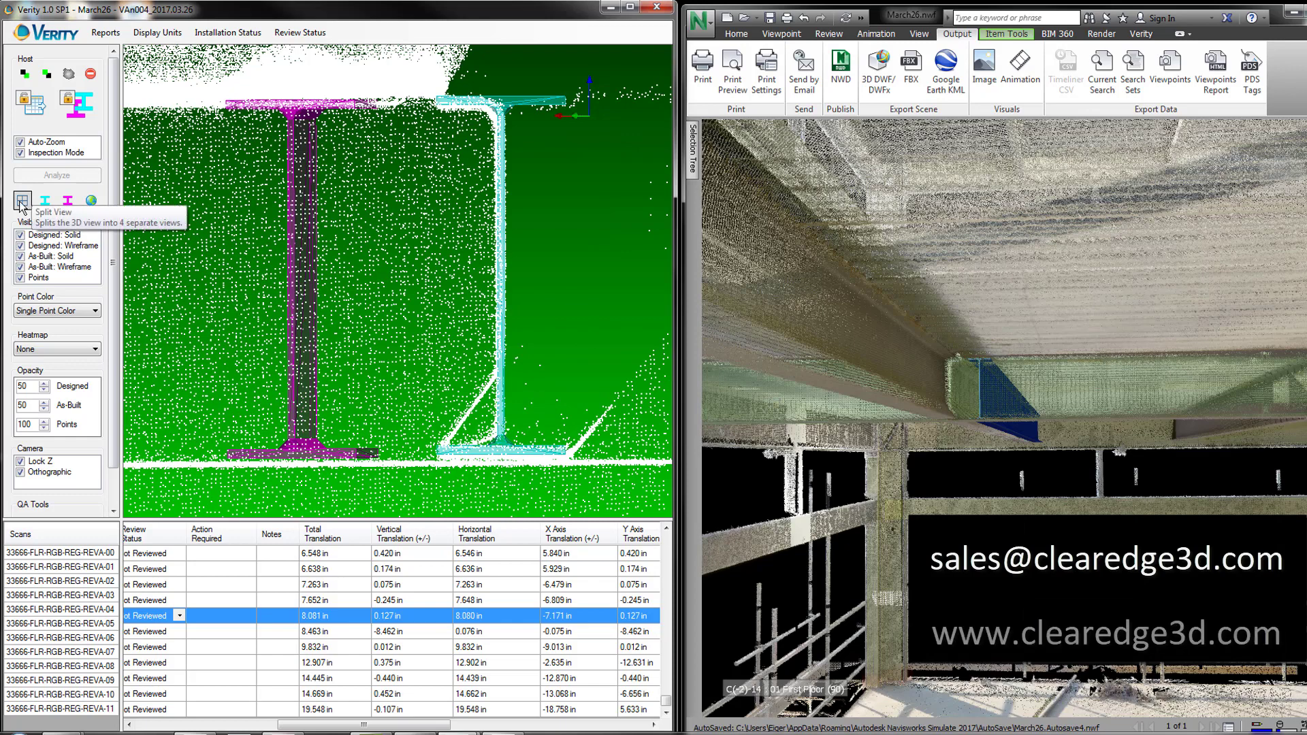
Switch the beam comparison to the four-view split layout
left_click(23, 203)
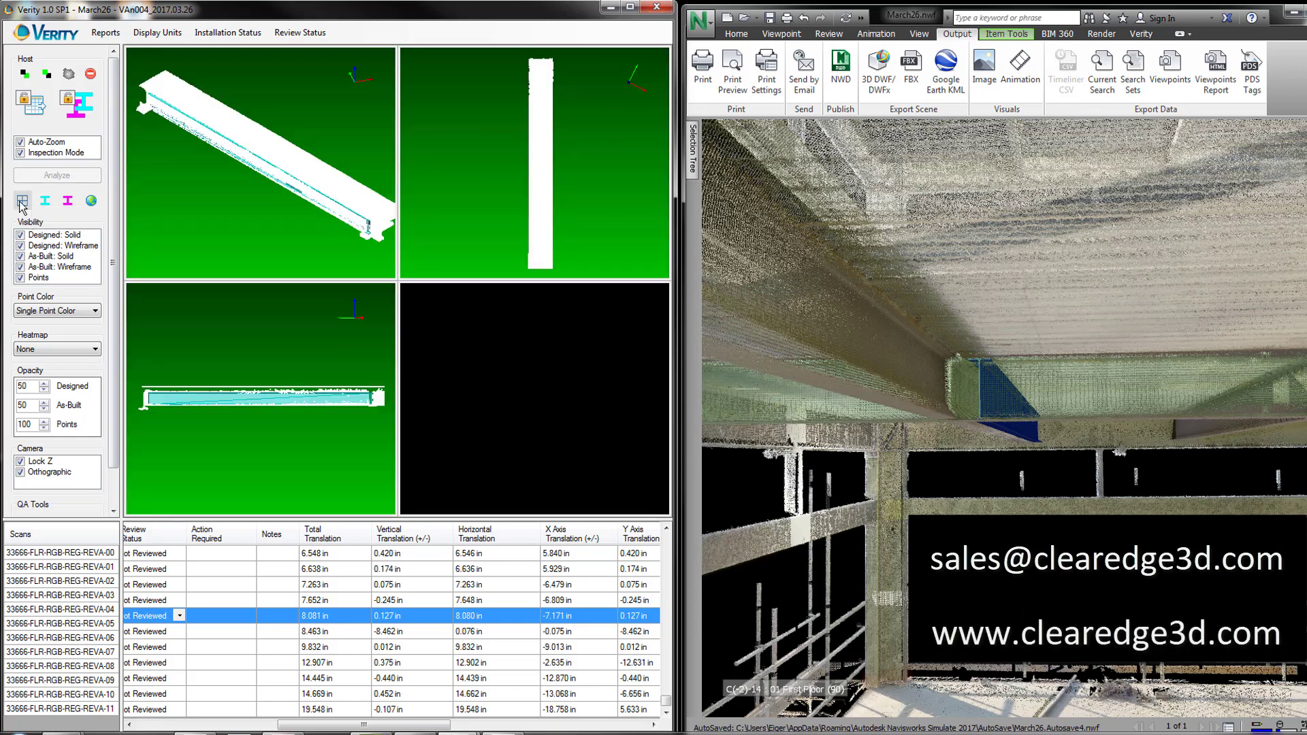